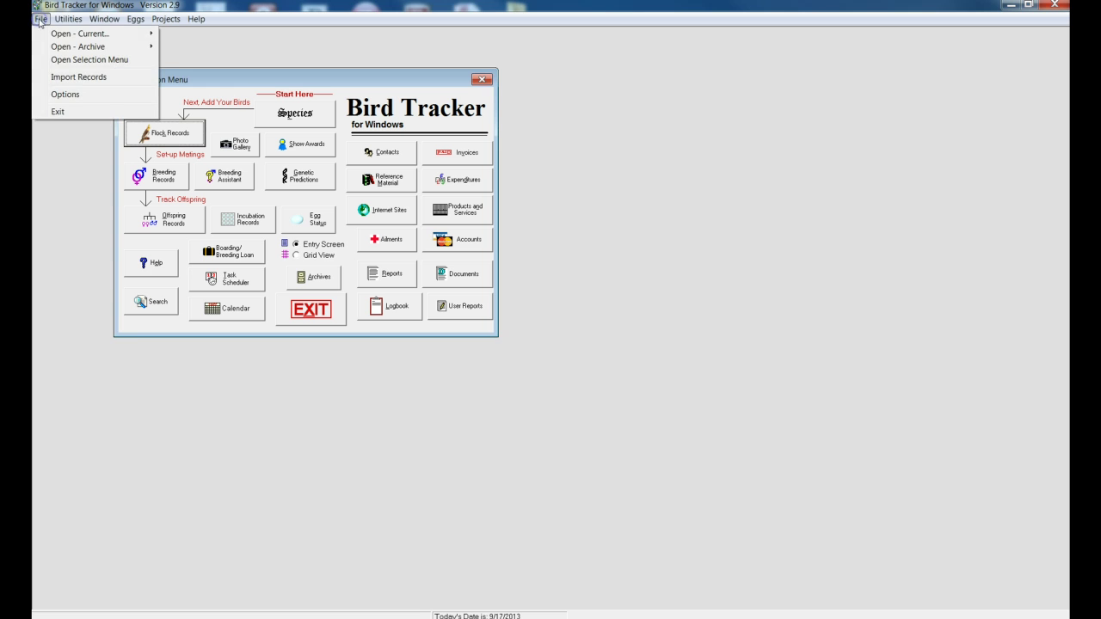
Set the program's default species to Cockatiel in the options, apply it, view the user-defined fields and close the options.
click(66, 94)
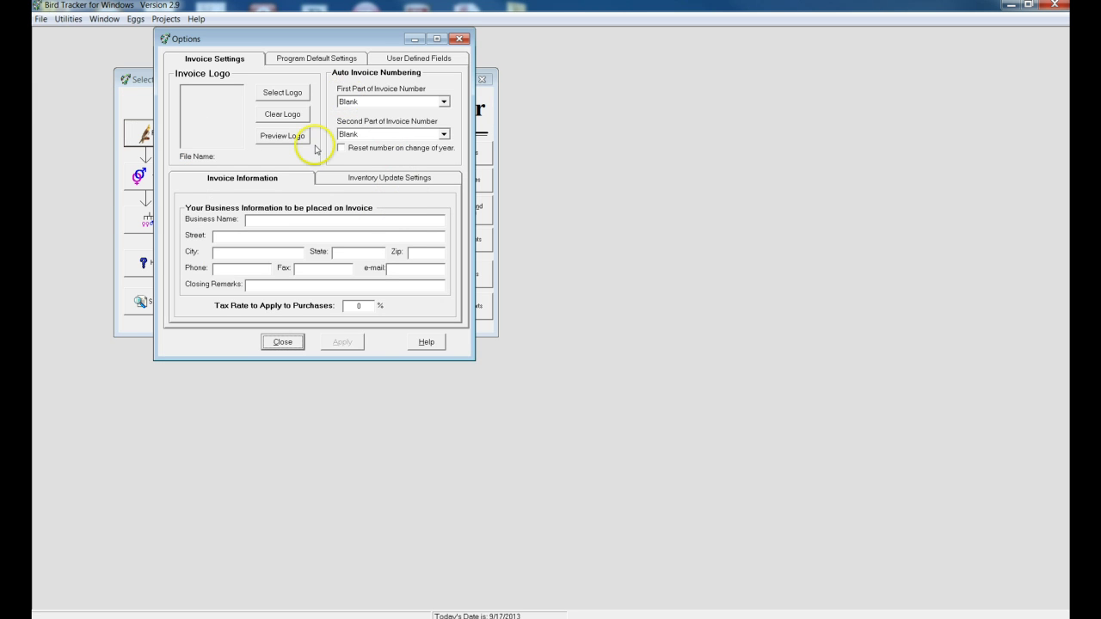
click(320, 58)
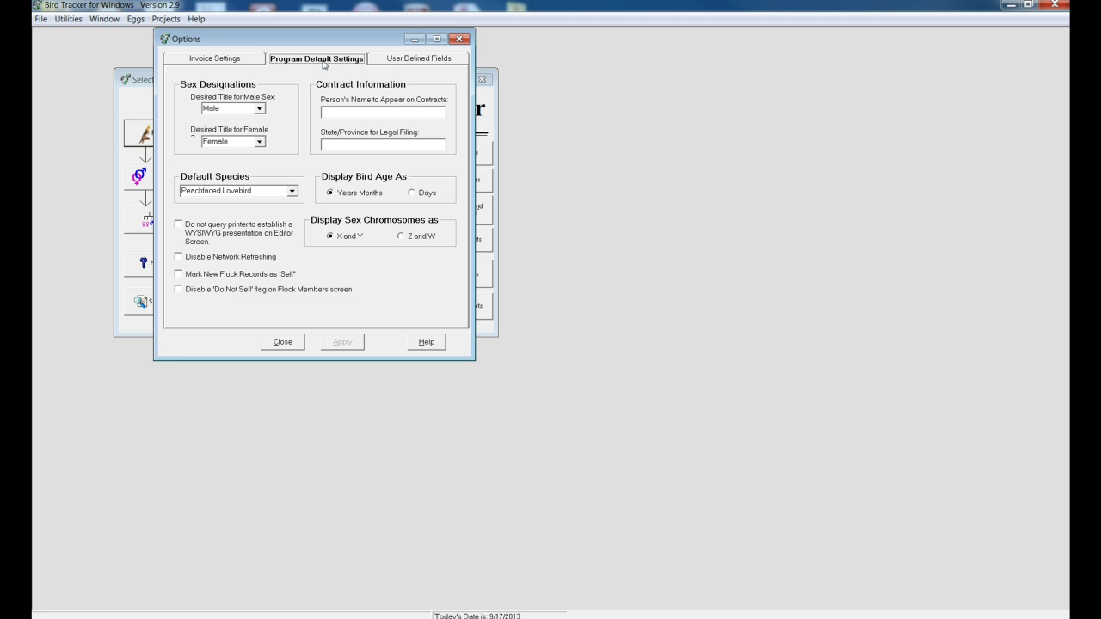
click(292, 191)
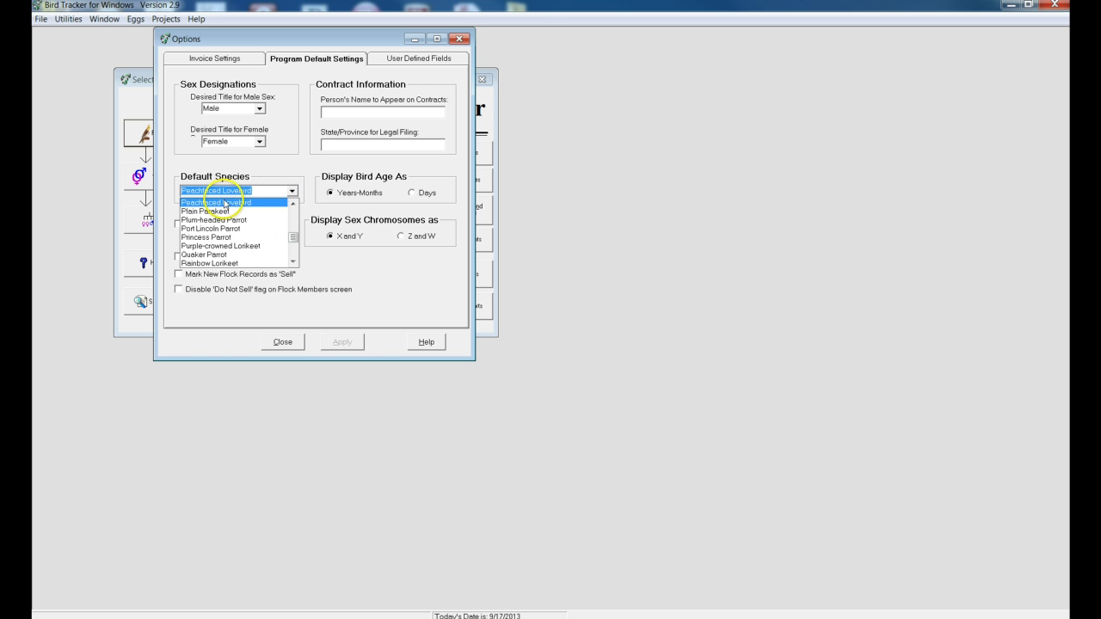
drag(294, 238, 294, 223)
click(215, 263)
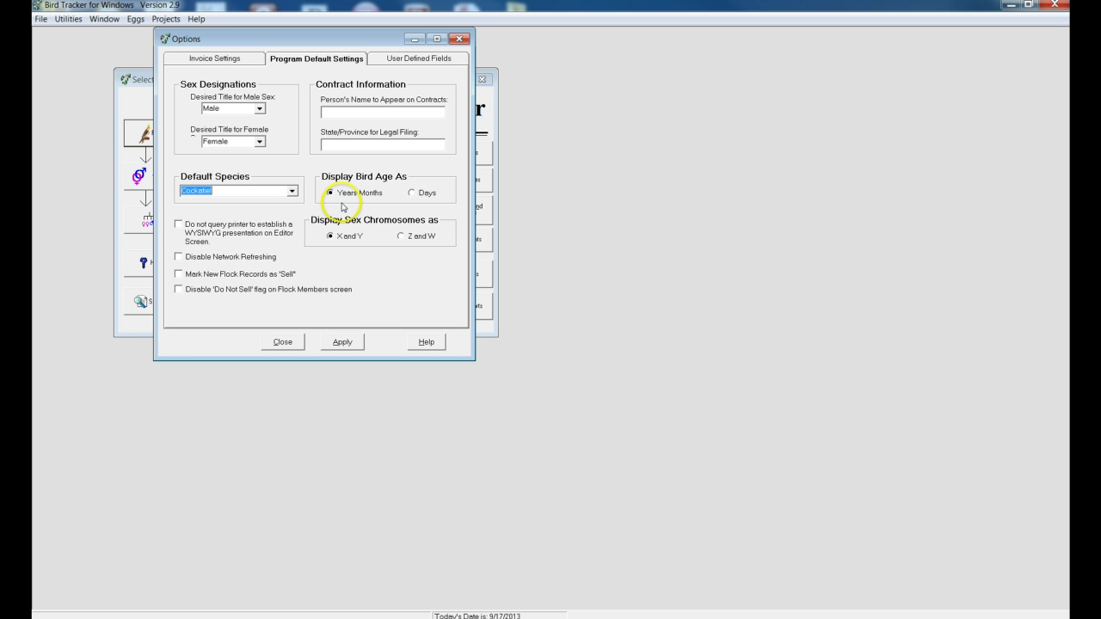
click(342, 343)
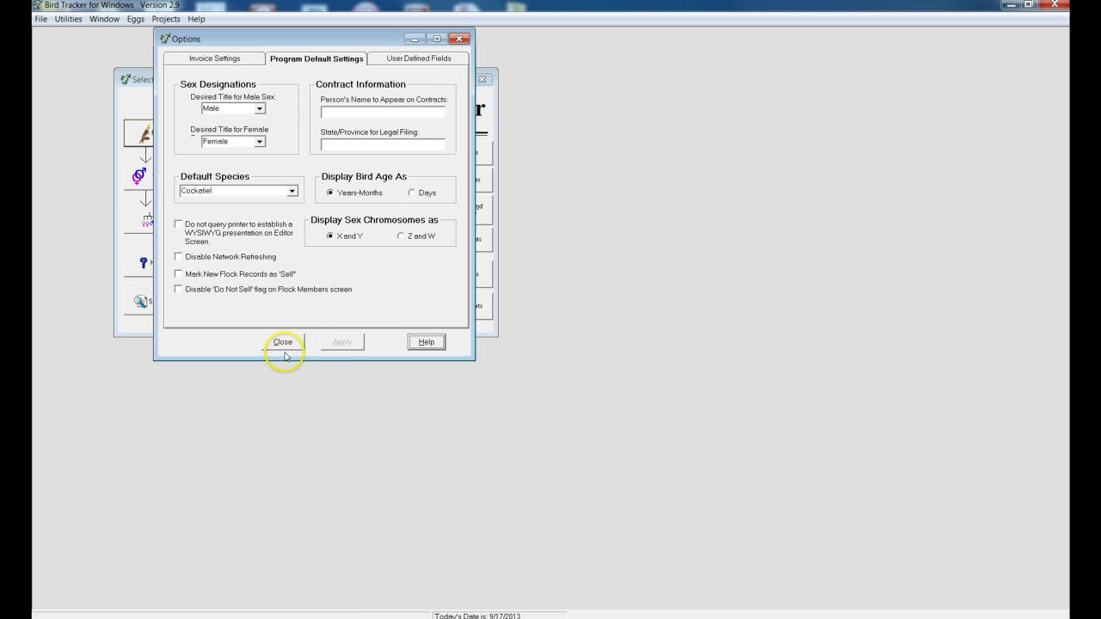
click(409, 58)
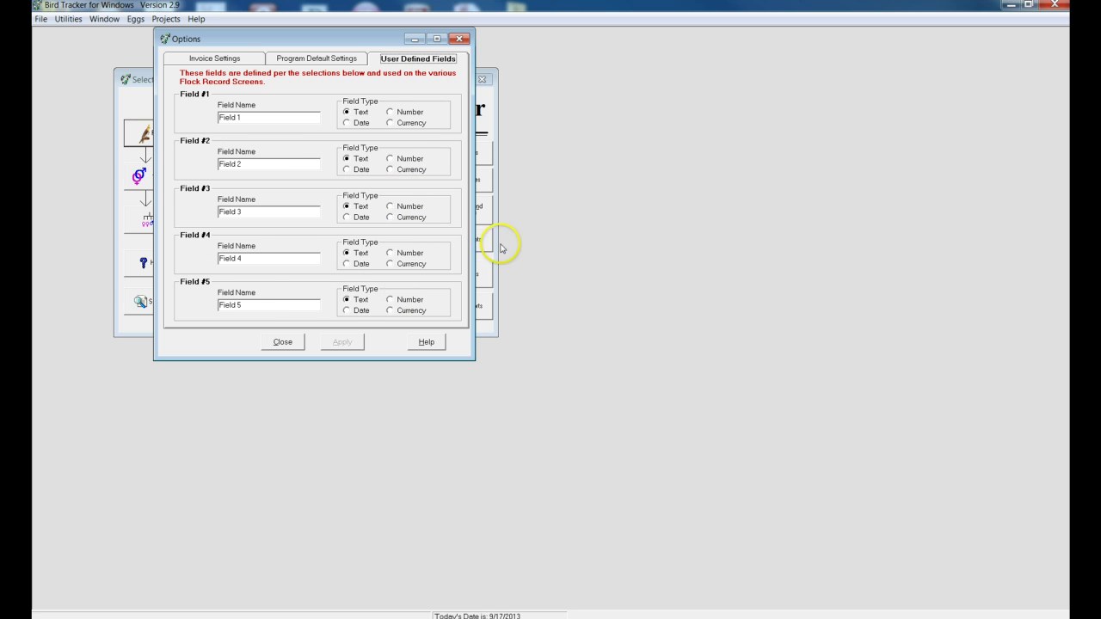
click(283, 343)
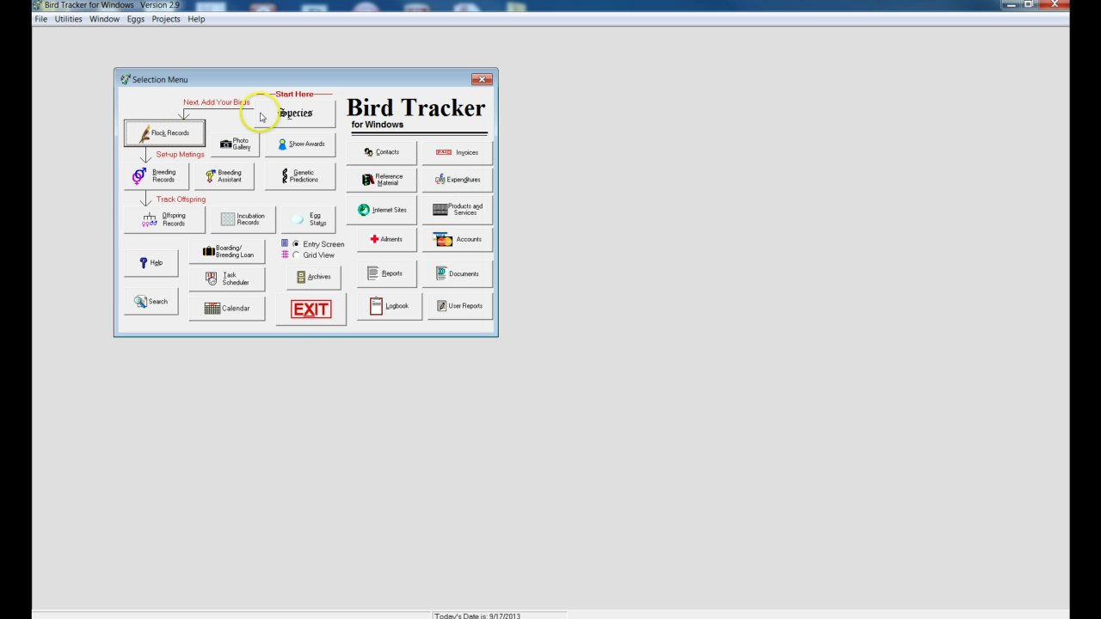
Add a new Cockatiel flock record with the unique ID NCS 70L-06-06 and the name Fox Trot.
click(189, 139)
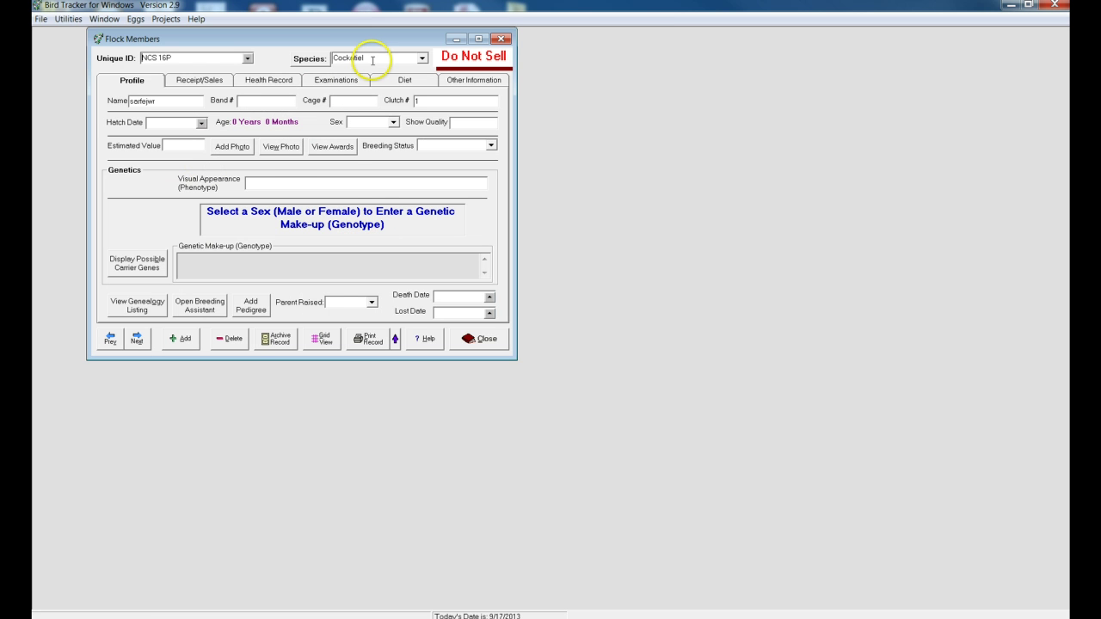
click(177, 342)
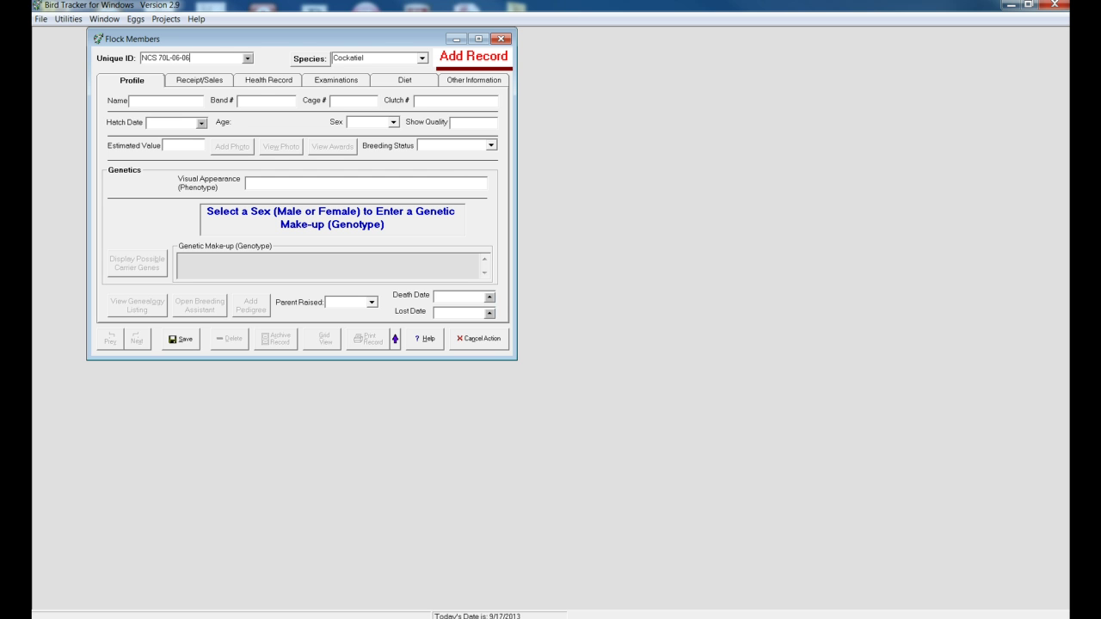
key(Tab)
key(Tab)
Copy the unique ID NCS 70L-06-06 into the bird's band number.
drag(215, 57, 142, 58)
key(ctrl+c)
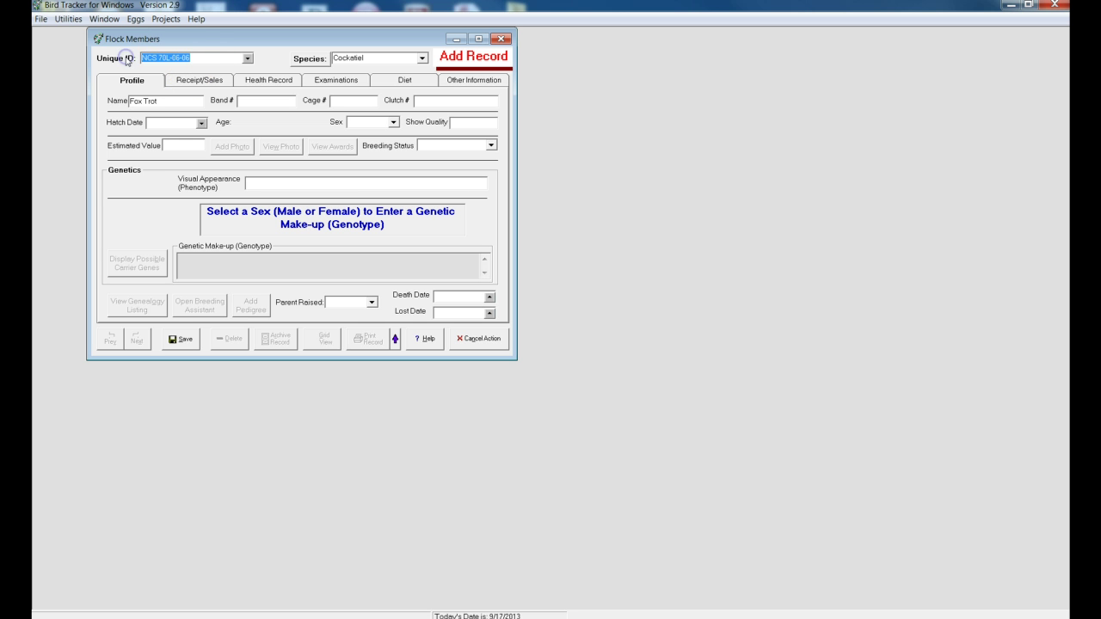
click(277, 99)
key(ctrl+v)
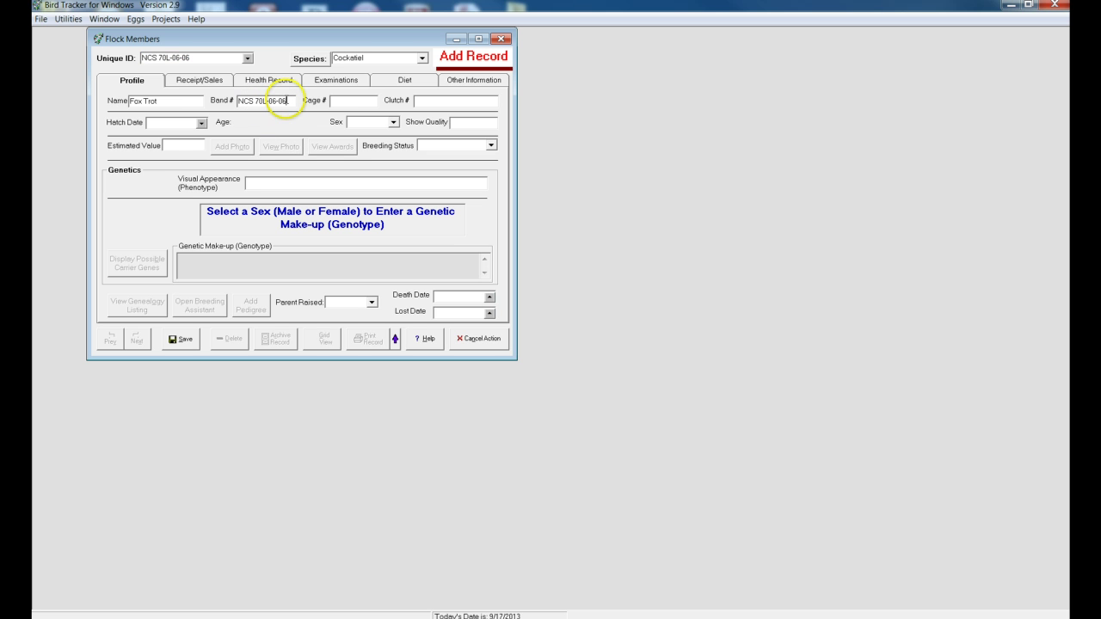
Enter Main Fl as the cage and 01/01/2006 as the hatch date, leaving the clutch number blank.
click(362, 100)
click(422, 102)
click(344, 101)
click(172, 122)
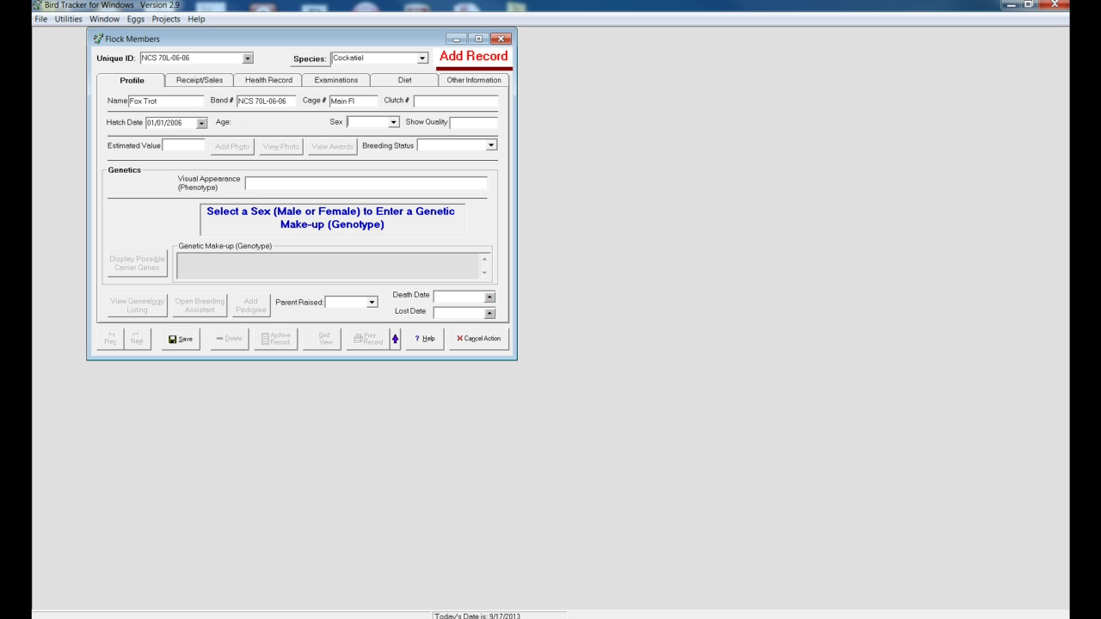
Set the bird's sex to Male, show quality to YES, estimated value to $300.00 and breeding status to Excellent.
click(393, 122)
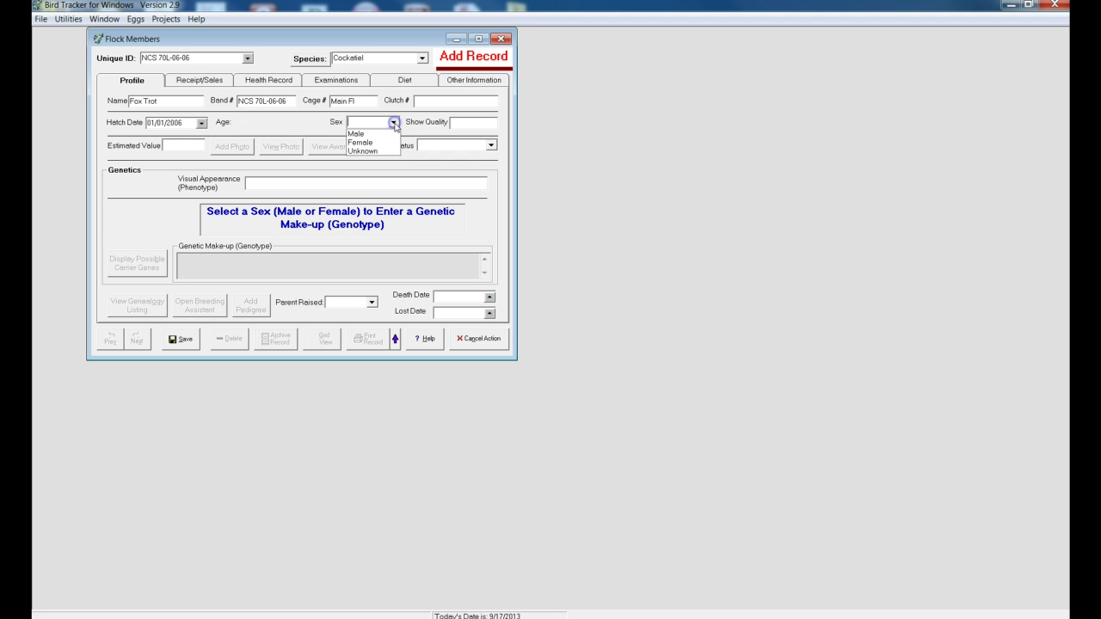
click(374, 134)
click(471, 123)
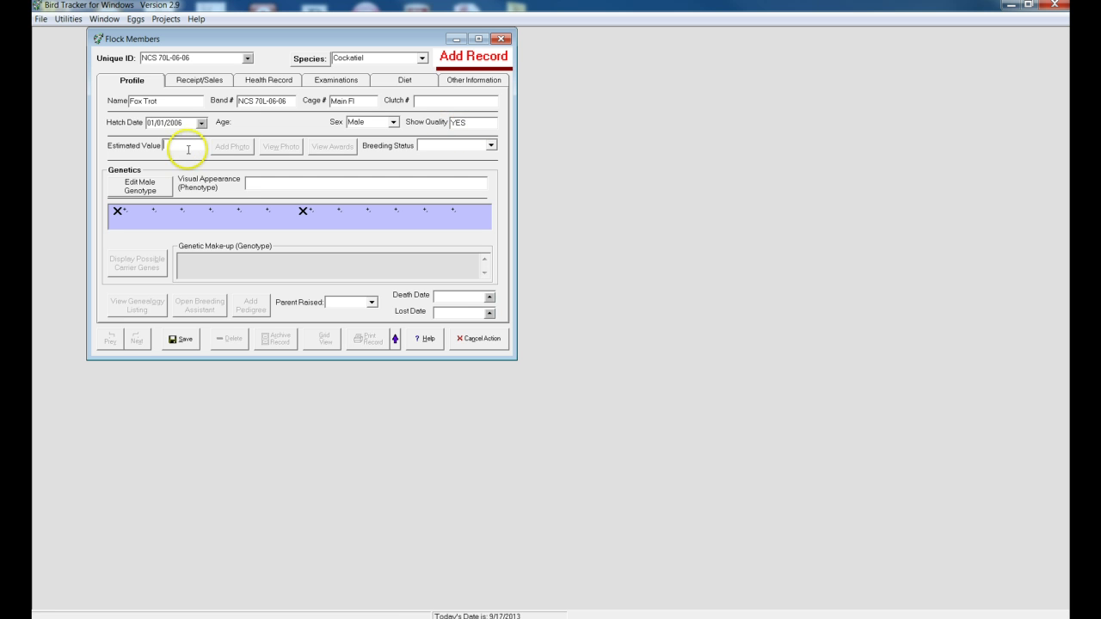
click(187, 149)
click(488, 146)
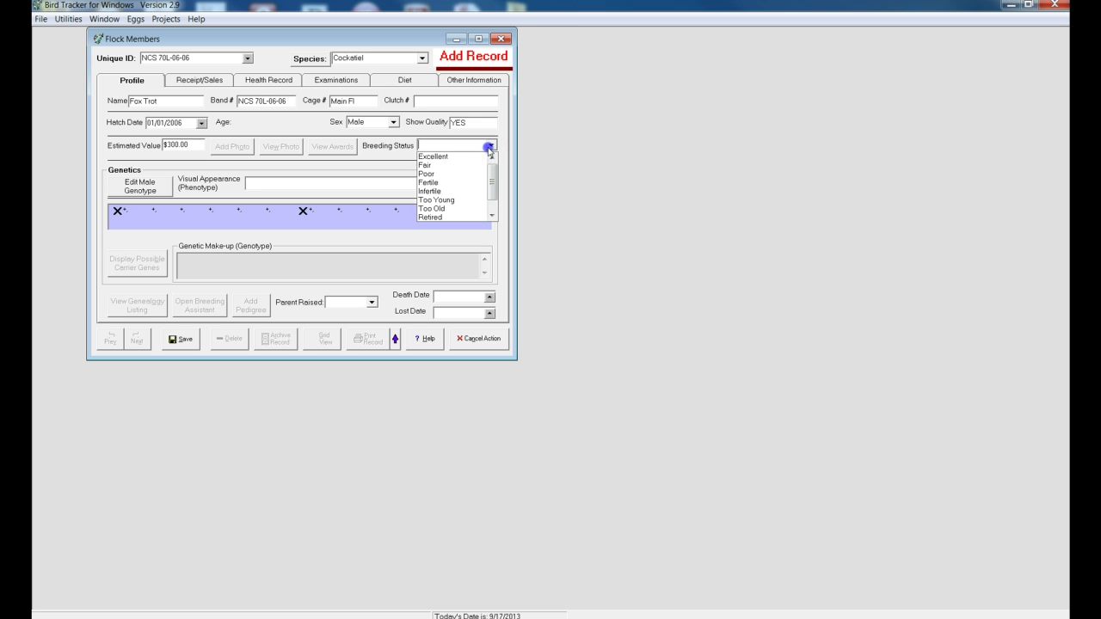
click(448, 156)
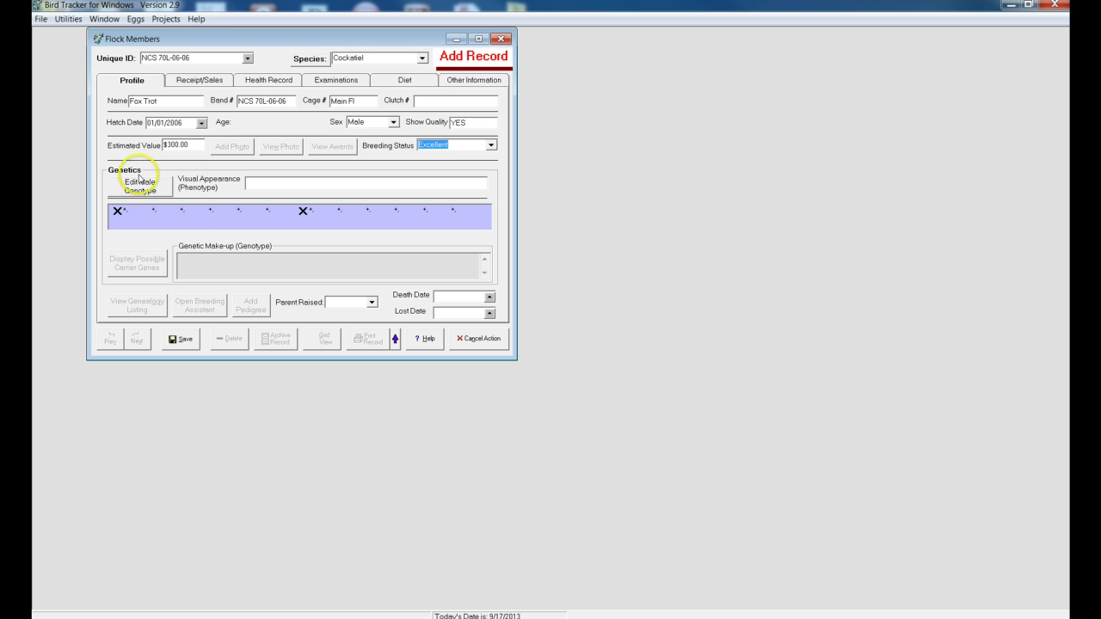
Review the mutation categories in the male genotype and mark Pied as a visual (x/x) autosomal recessive trait.
click(134, 191)
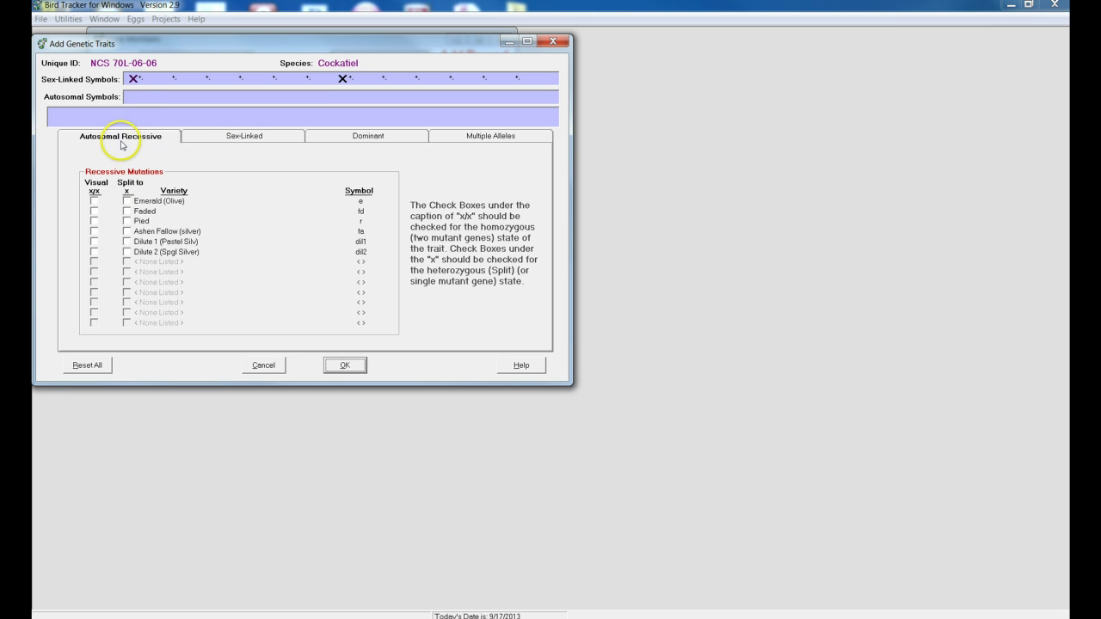
click(220, 140)
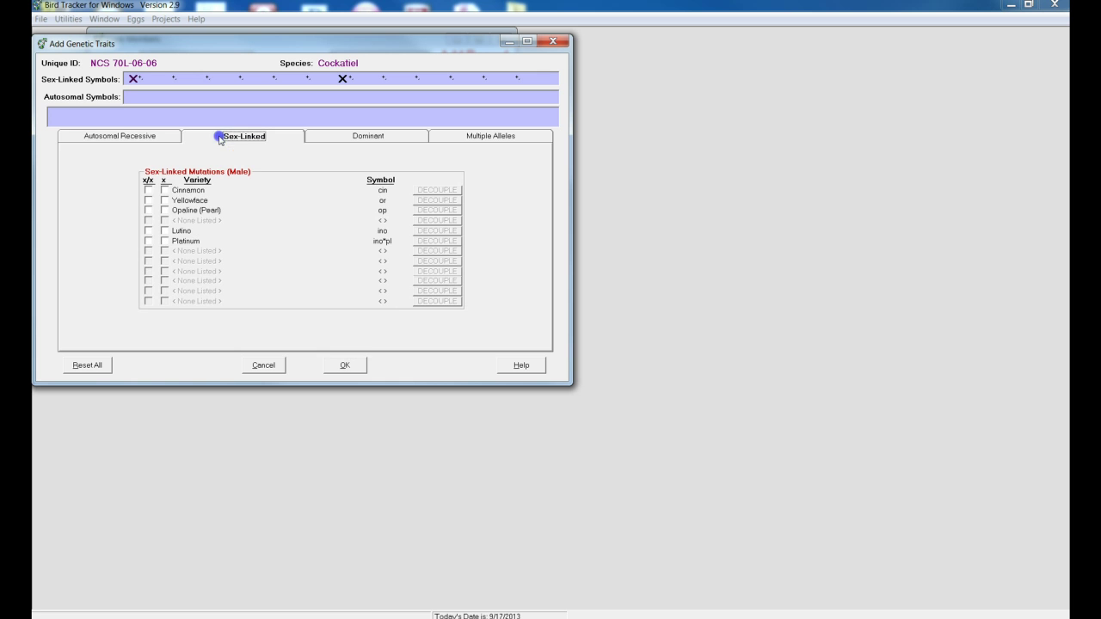
click(369, 139)
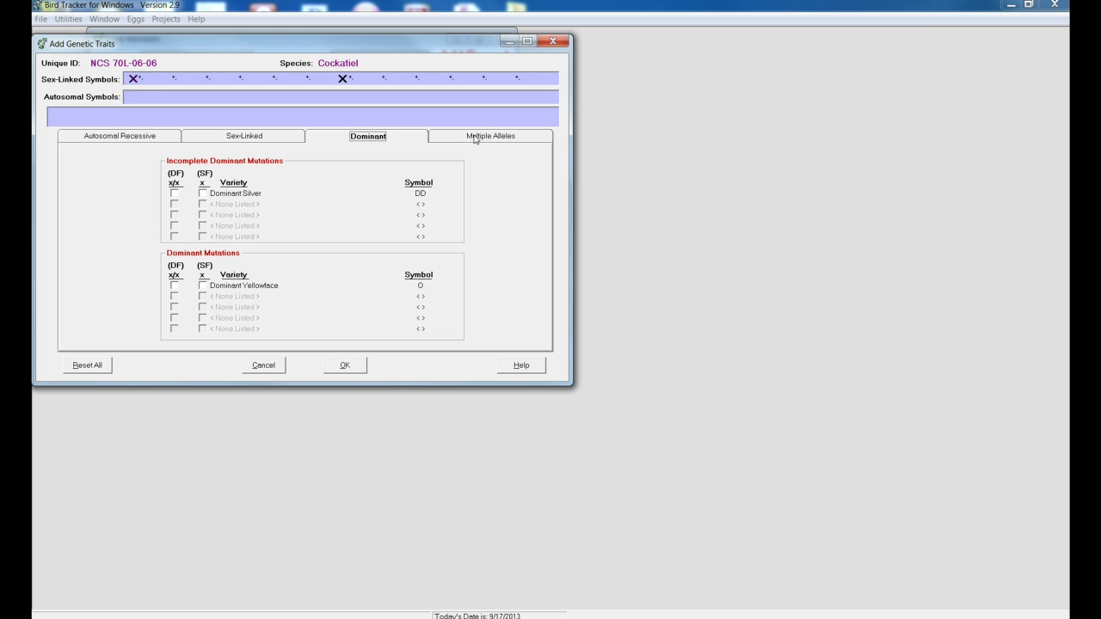
click(475, 139)
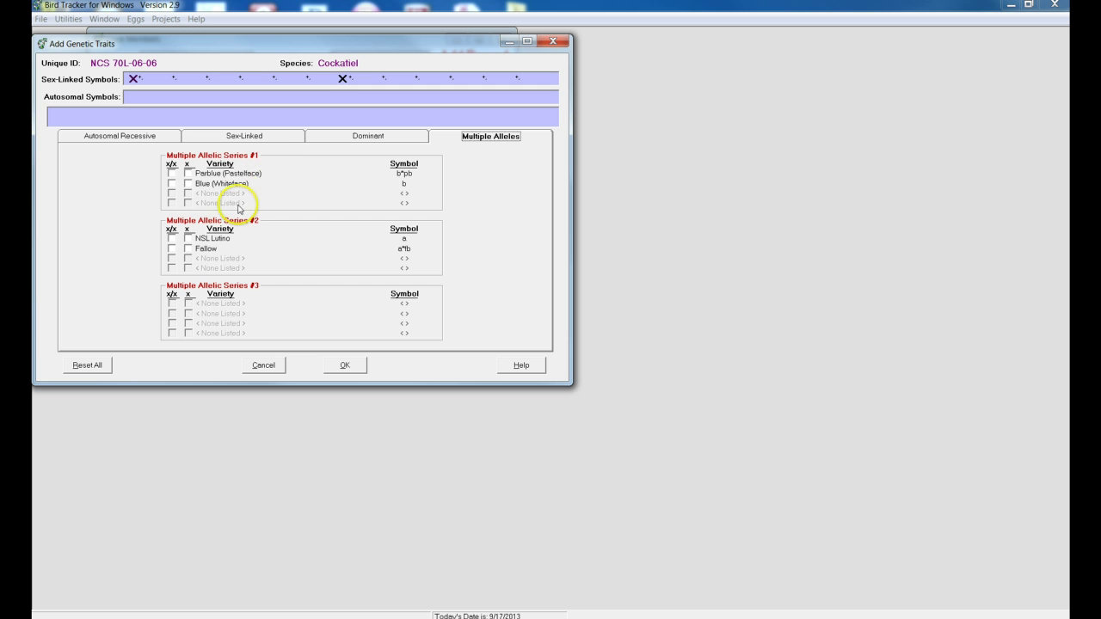
click(86, 139)
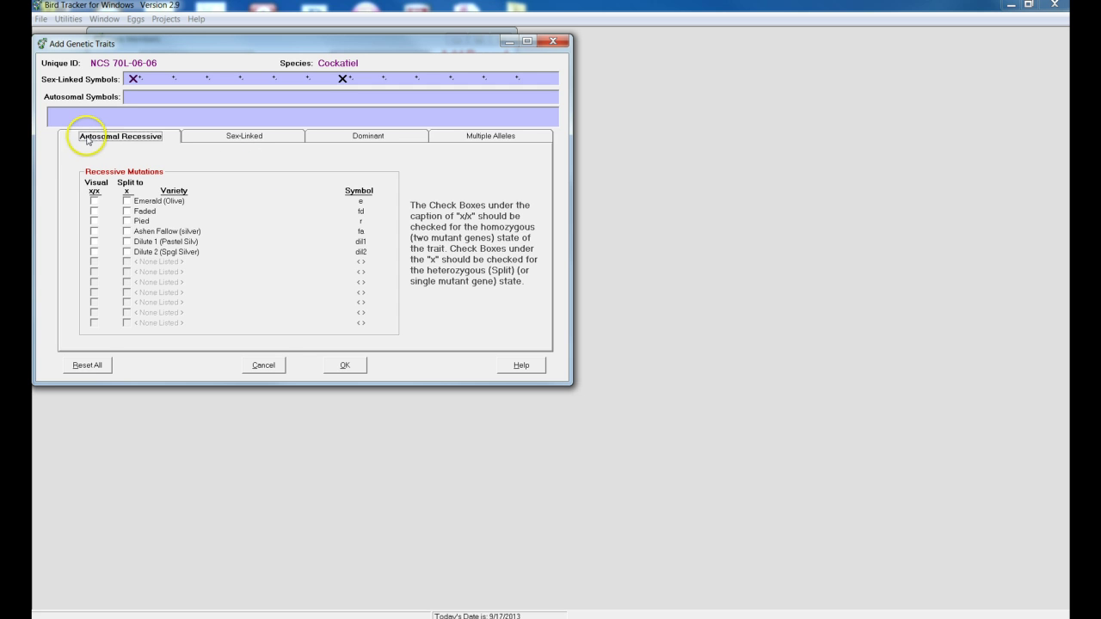
click(95, 220)
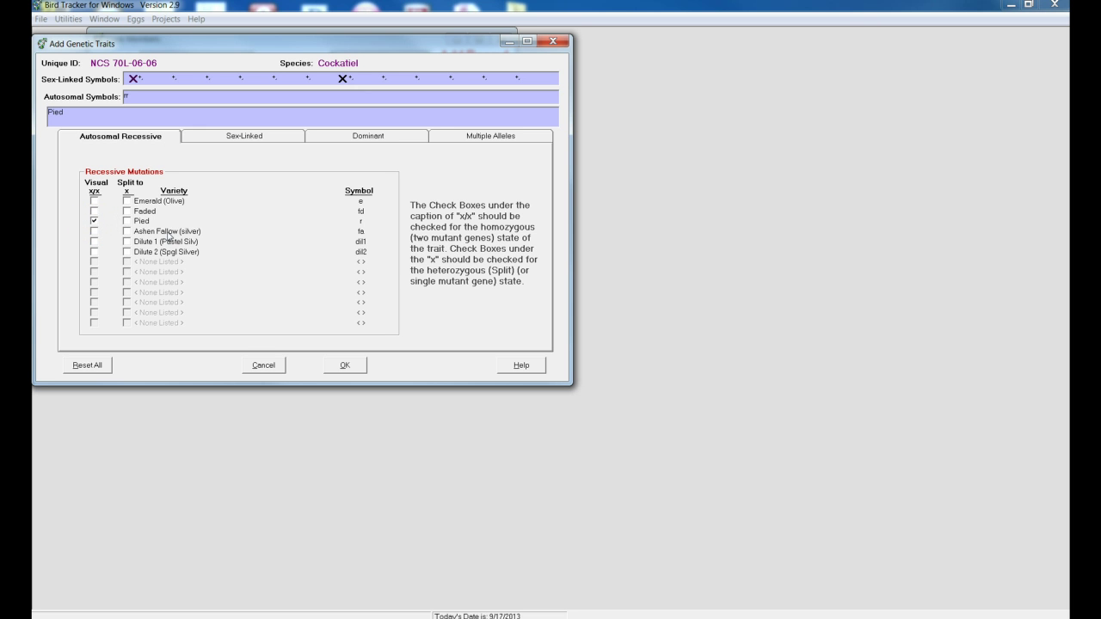
Switch Pied between split and visual to compare the genotype descriptions, ending on visual.
click(127, 221)
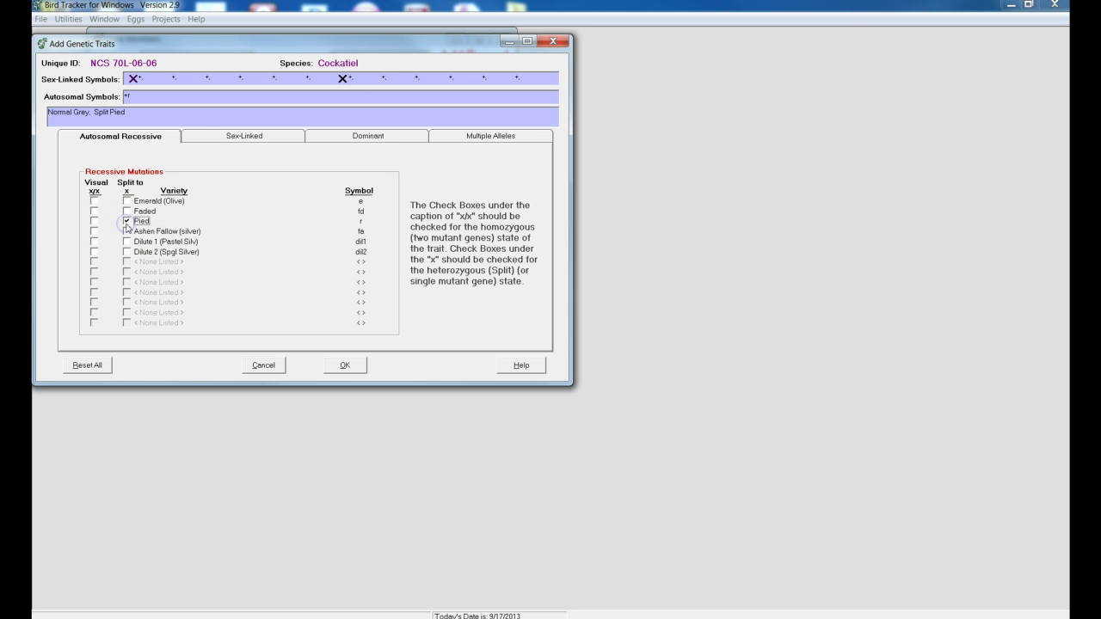
click(95, 221)
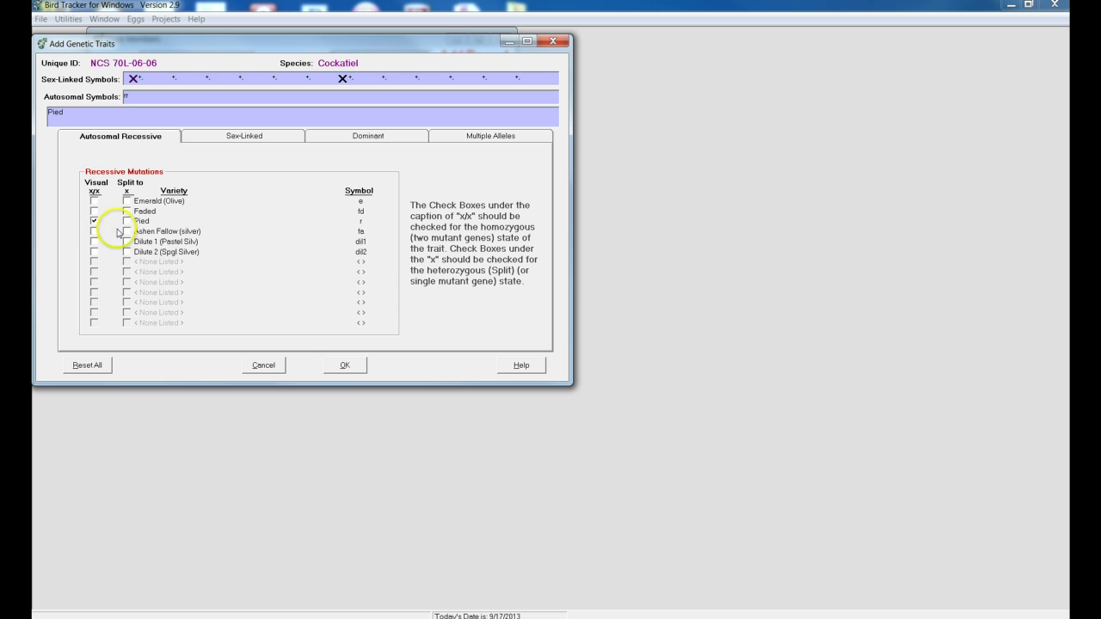
click(127, 221)
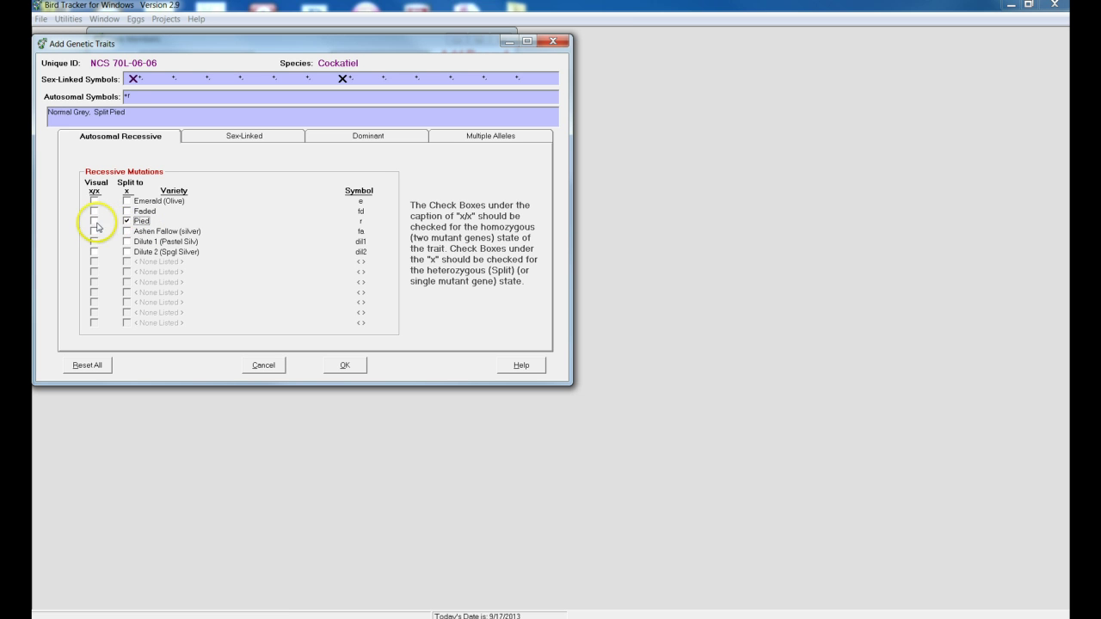
click(94, 222)
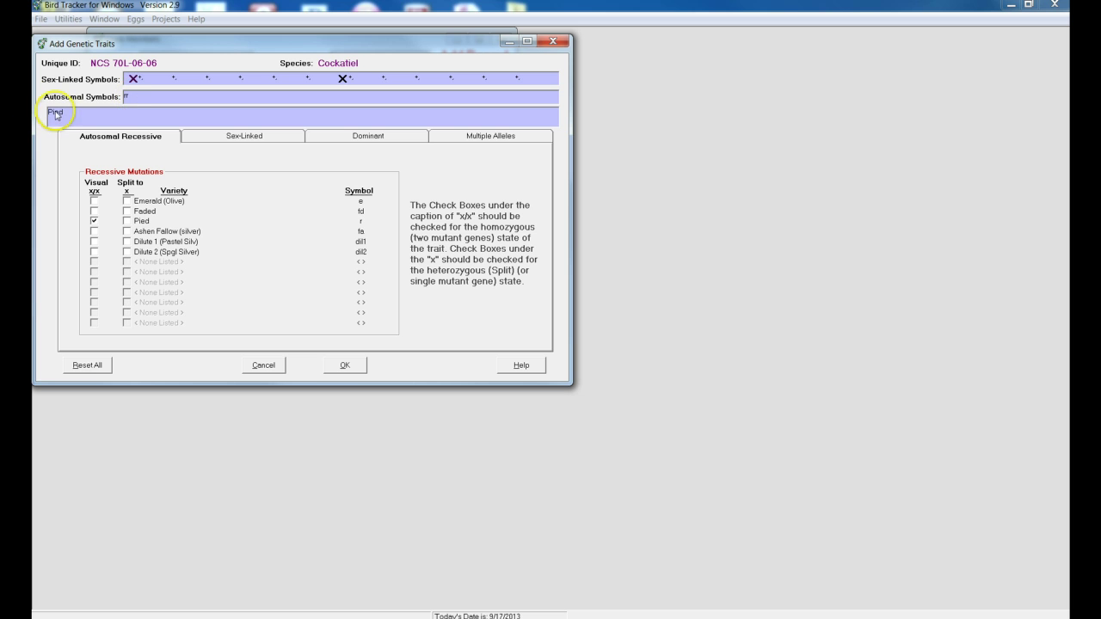
Mark the sex-linked traits Opaline (Pearl) and Lutino as split (x) and accept the genotype.
click(218, 138)
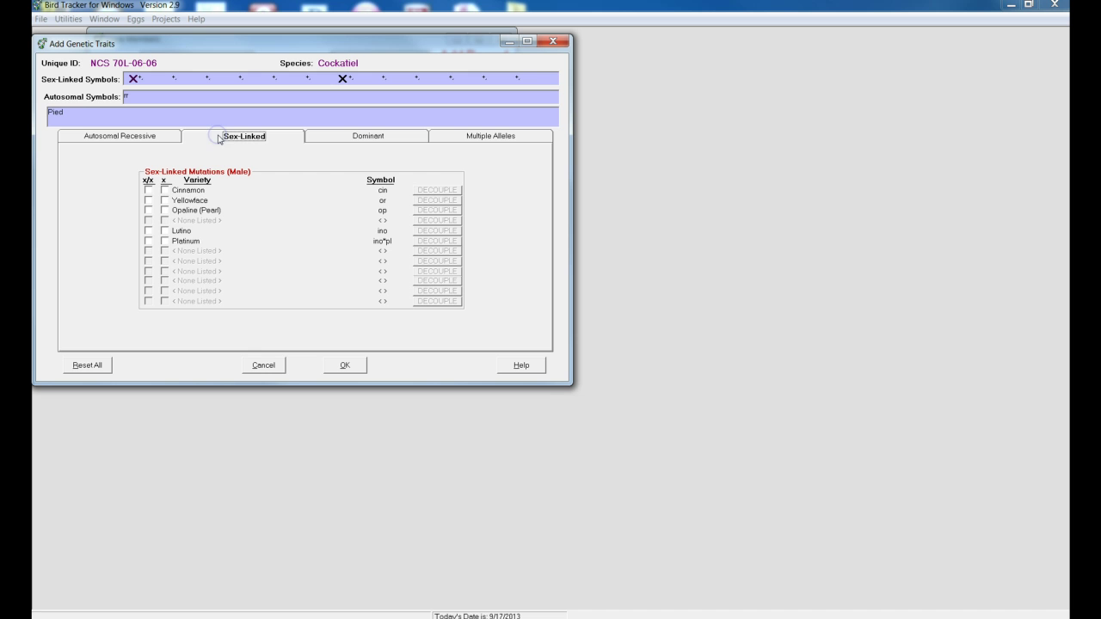
click(164, 210)
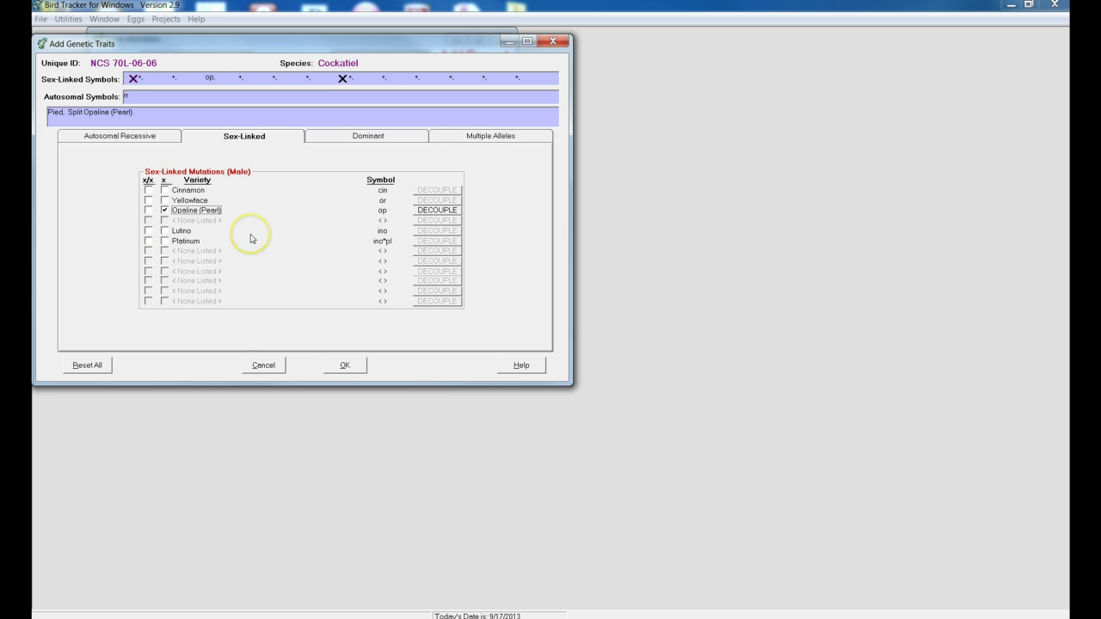
click(165, 231)
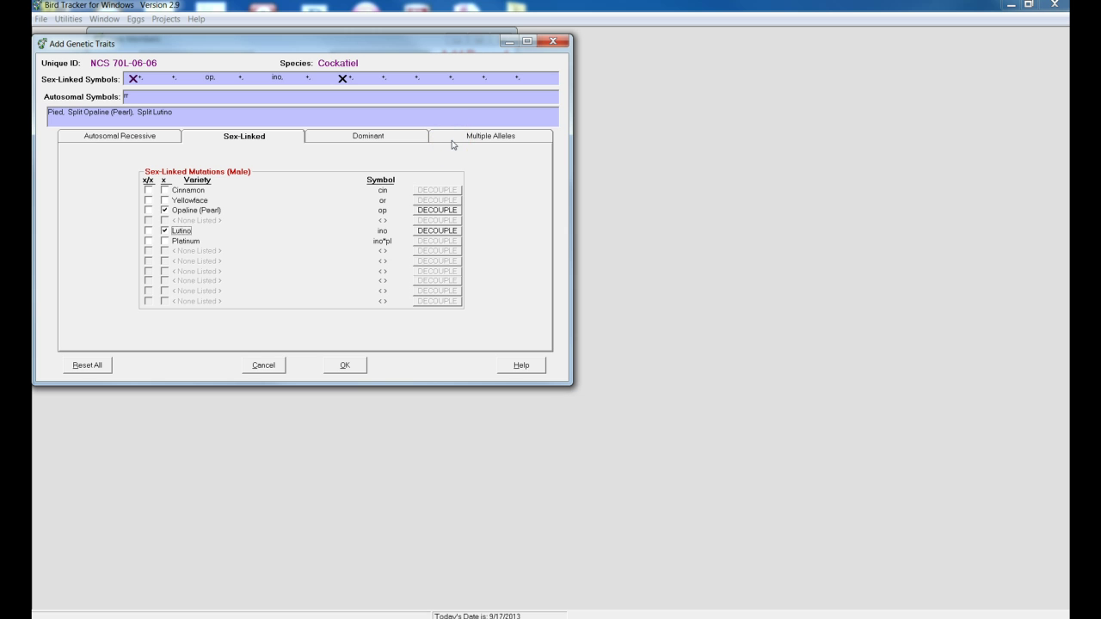
click(349, 375)
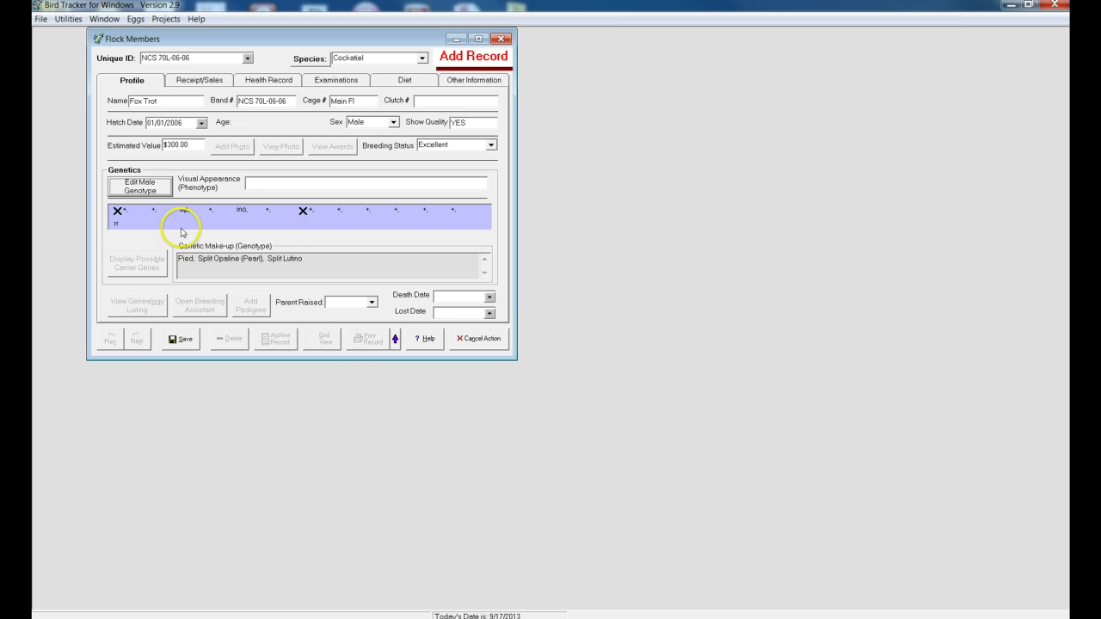
Enter Pied as the visual appearance, set Parent Raised to No and save the flock record.
click(283, 179)
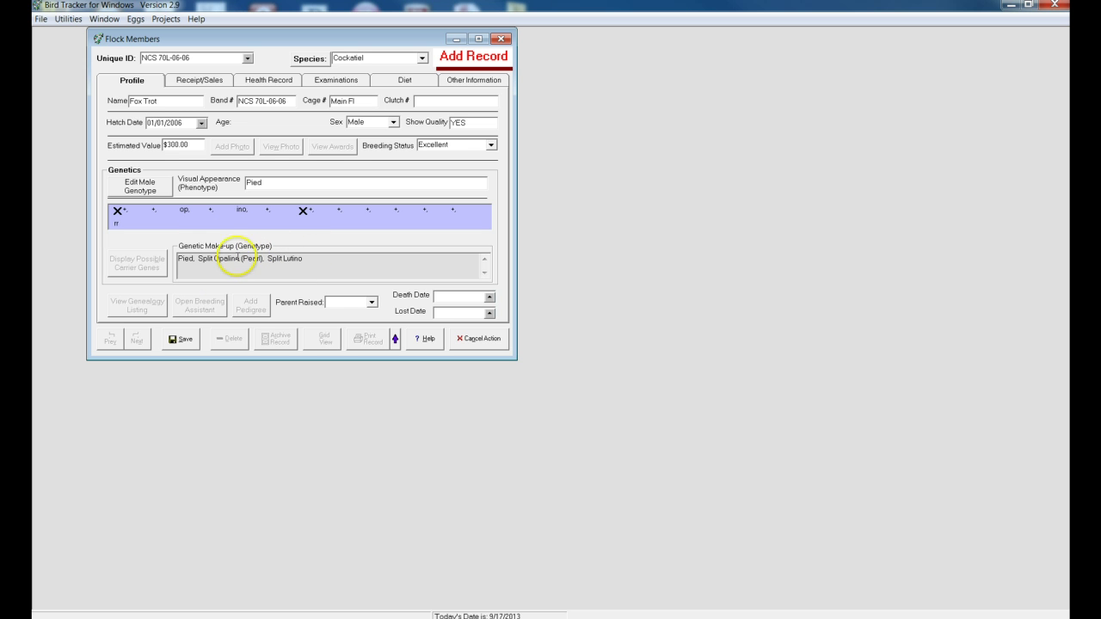
click(366, 302)
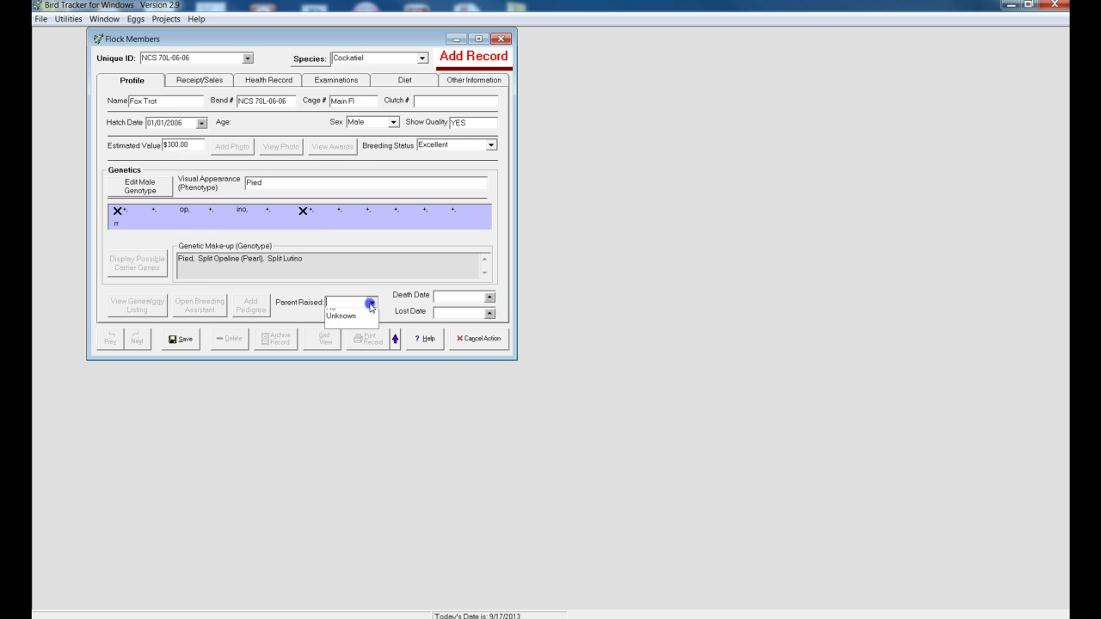
click(344, 323)
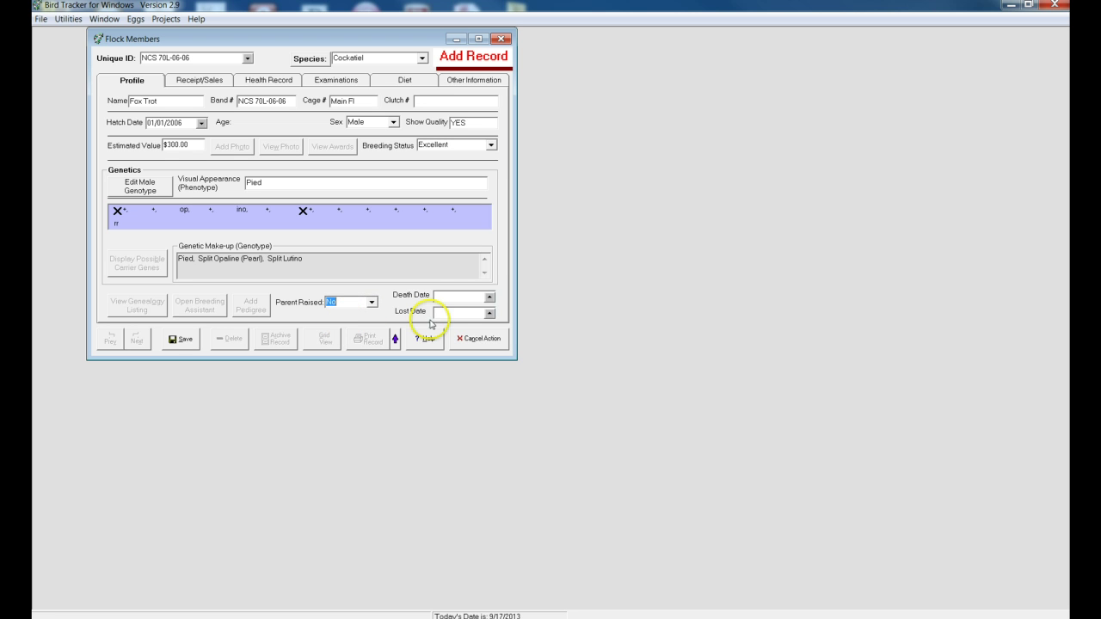
click(179, 342)
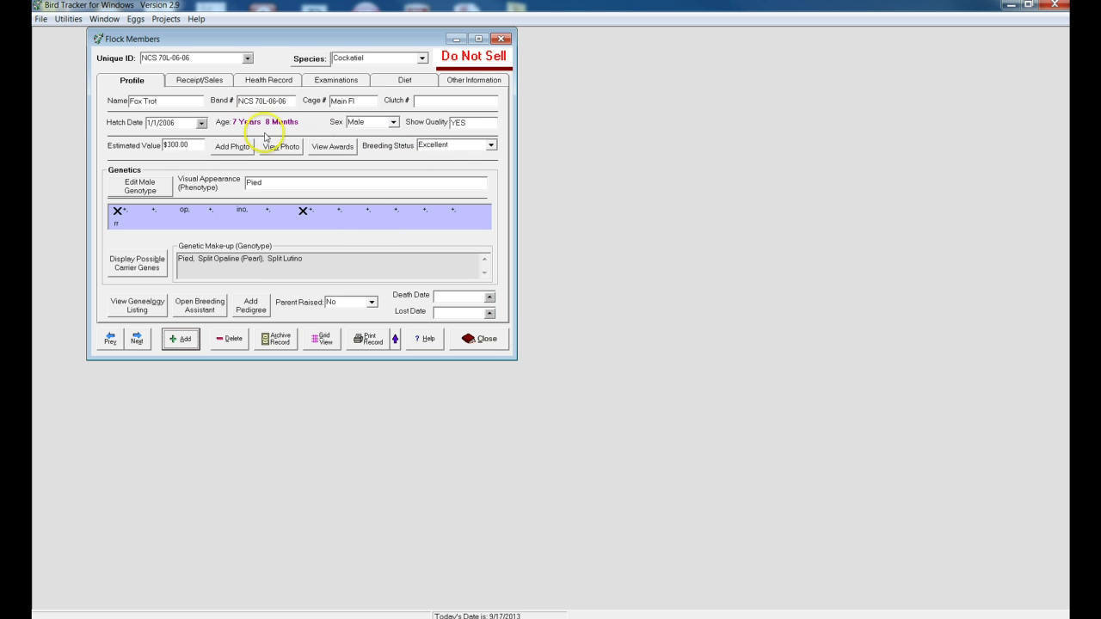
Open the pedigree entry for the bird and set the father's unique ID and band number to NCS 45R-14-01 with phenotype Pied.
click(252, 311)
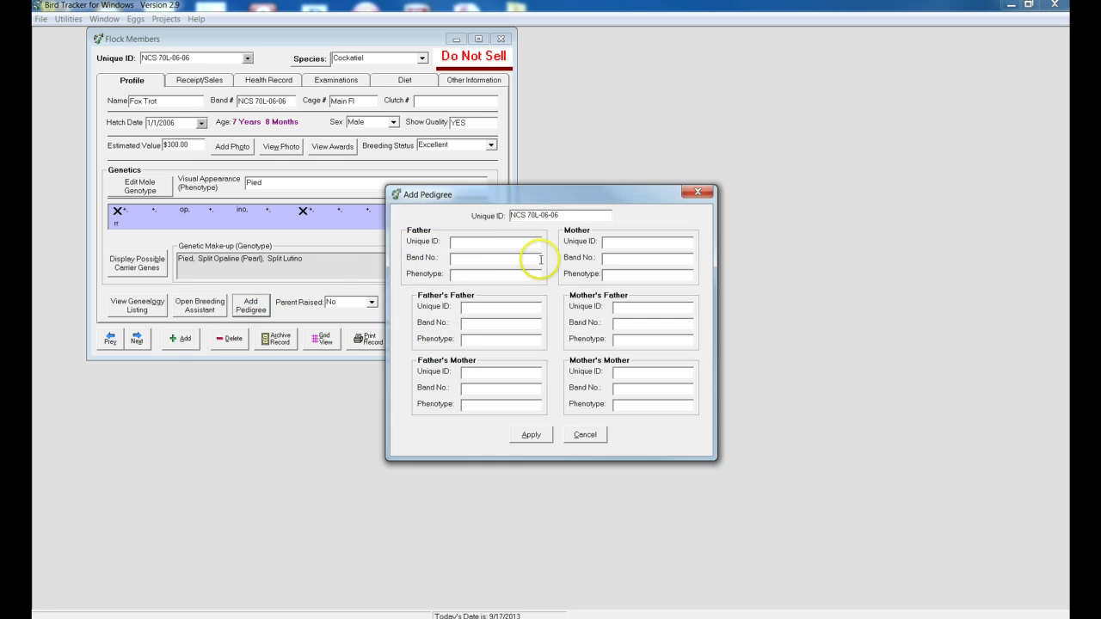
text(4)
text(NCS)
text( 45R-14-01)
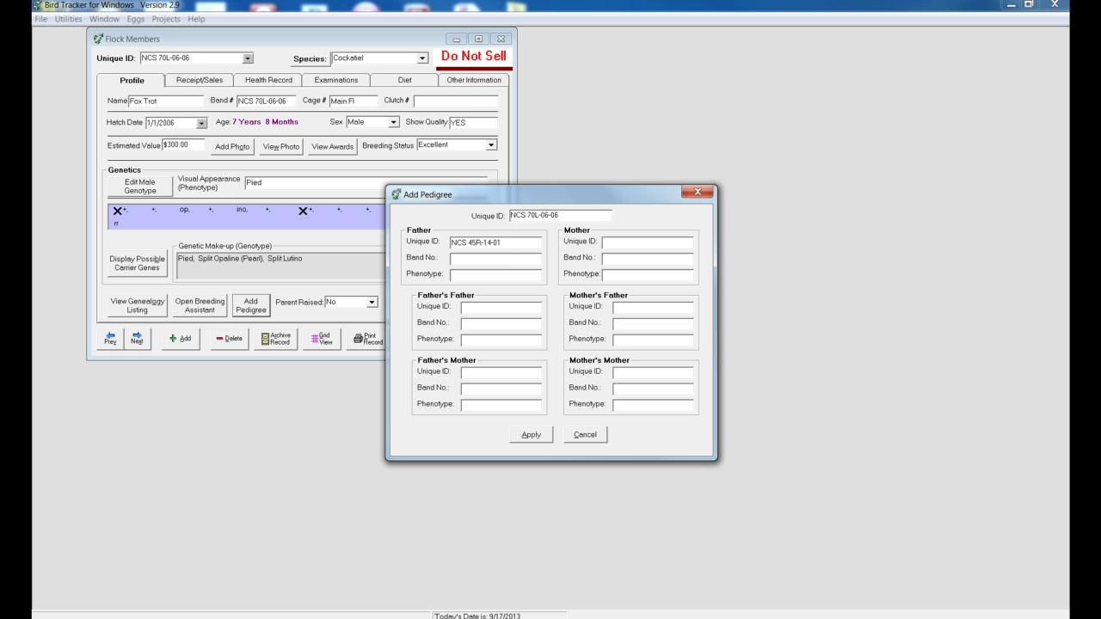
drag(507, 244, 436, 243)
key(ctrl+c)
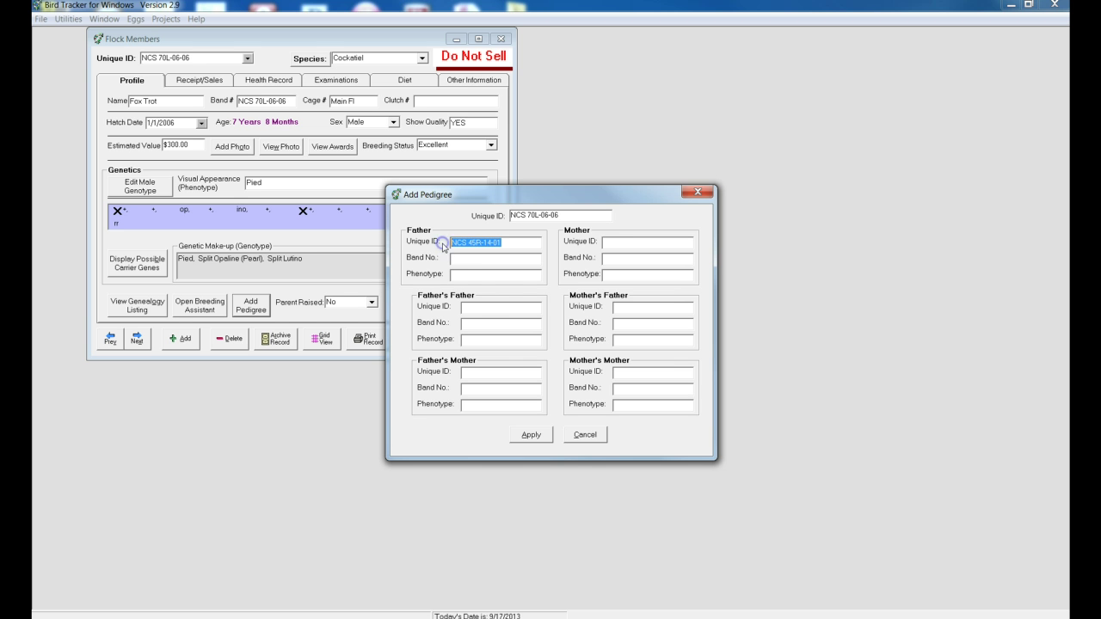
click(468, 258)
key(ctrl+v)
click(485, 271)
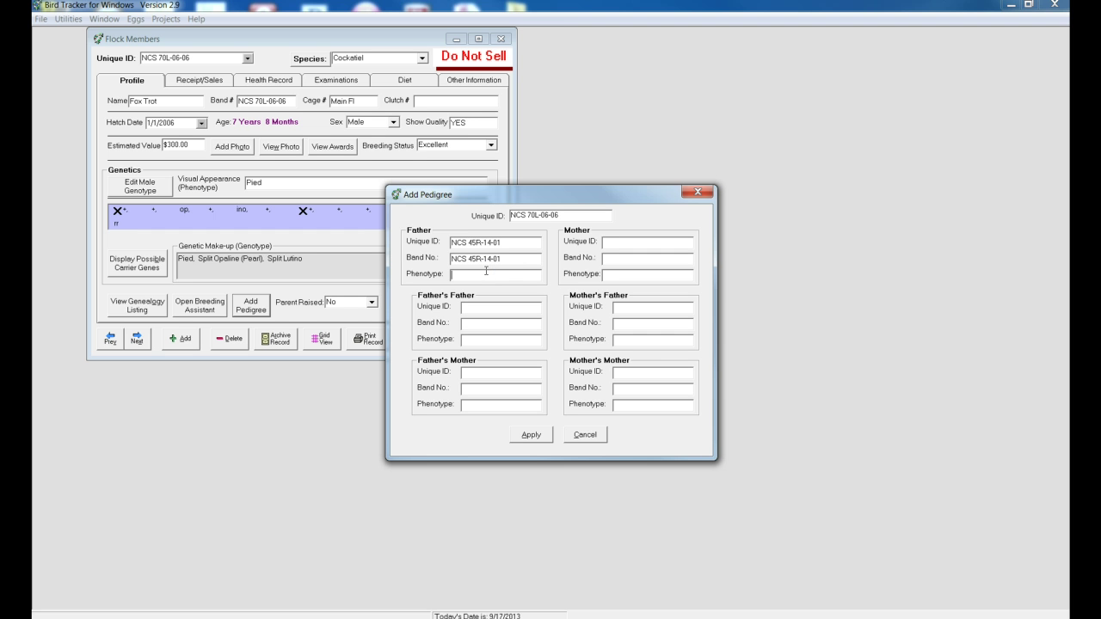
text(Pied)
Set the mother's unique ID and band number to NCS 70L-06-00, her phenotype to Wf Cinnamon Pearl, and apply the pedigree.
click(617, 240)
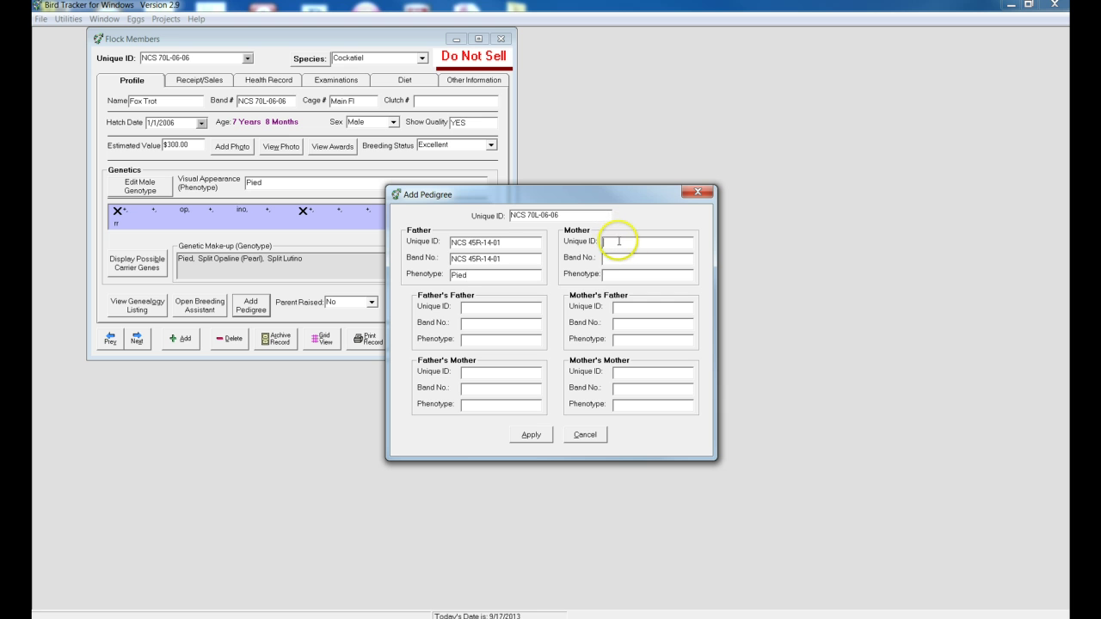
text(NCS)
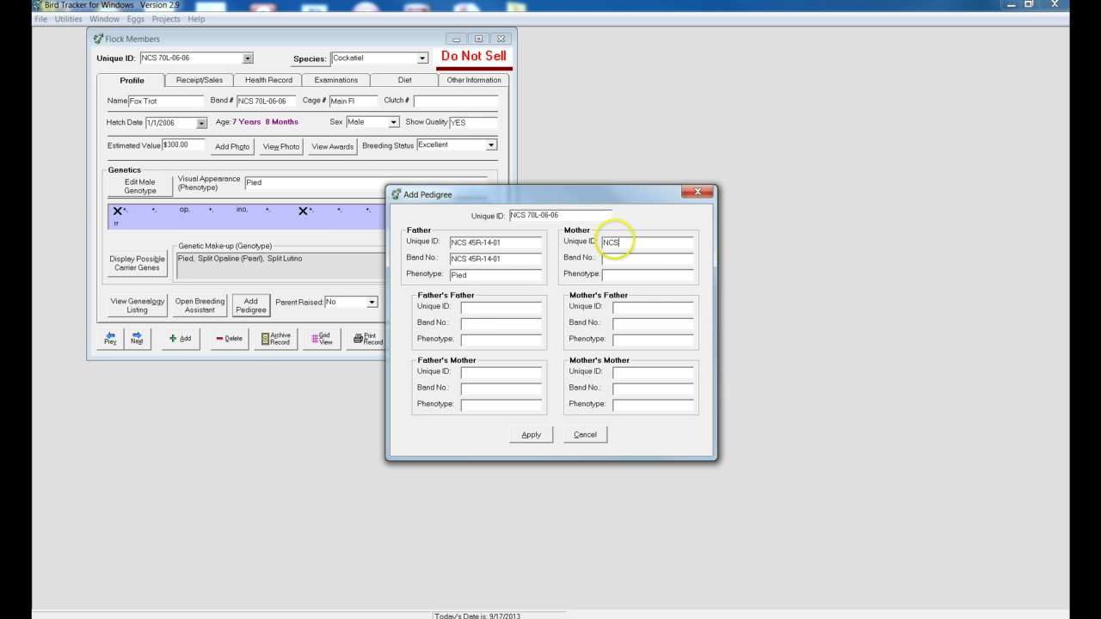
text( 70L-06-00)
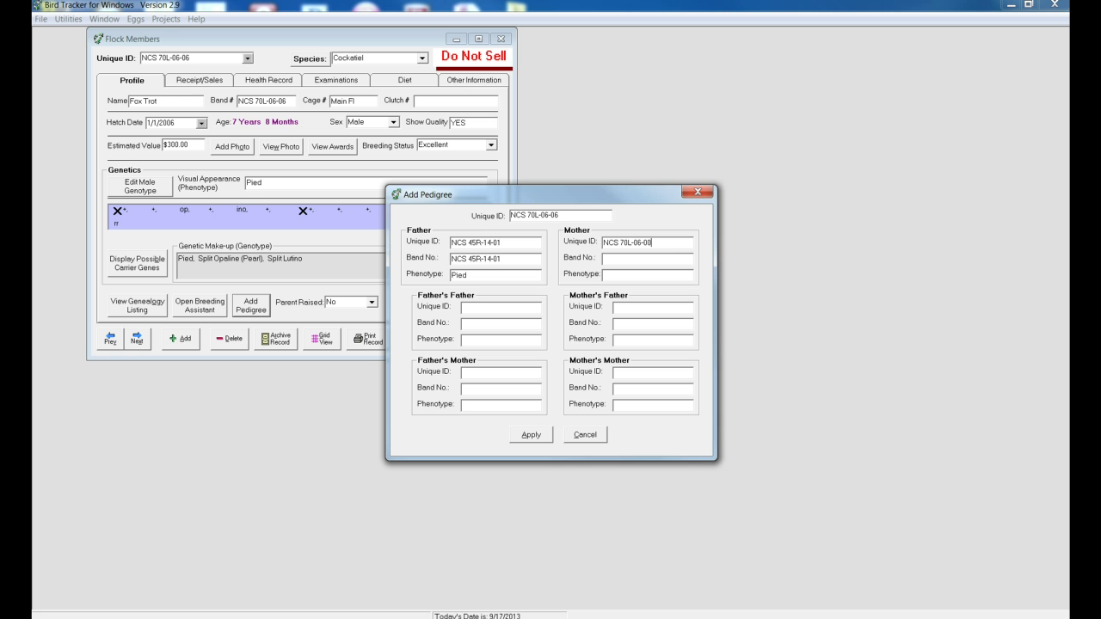
key(Tab)
drag(659, 246, 573, 246)
key(ctrl+c)
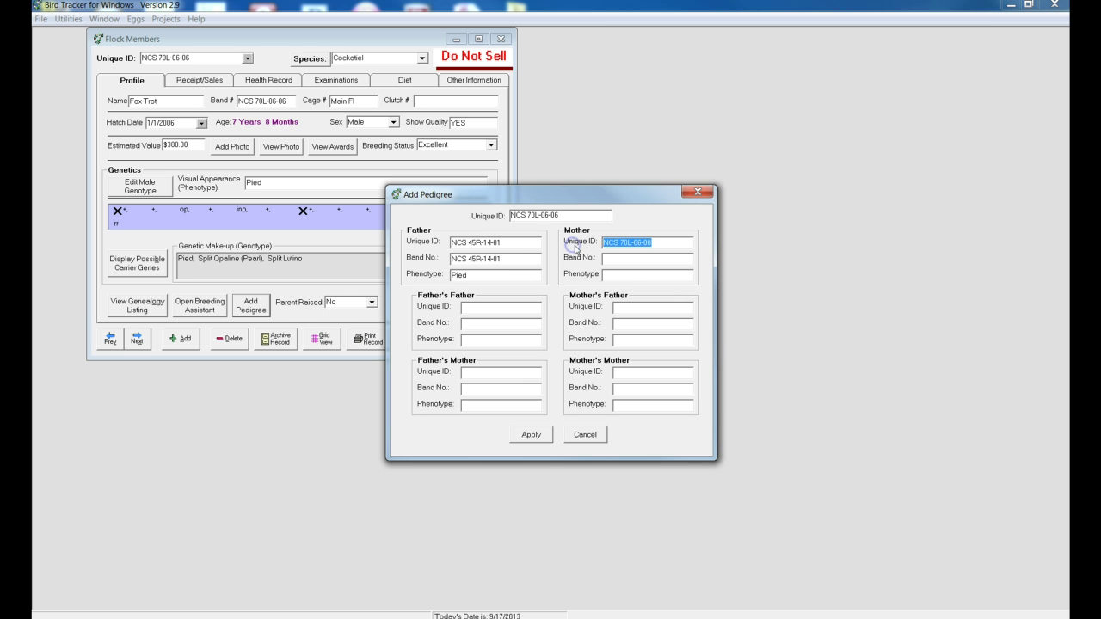
click(625, 261)
key(ctrl+v)
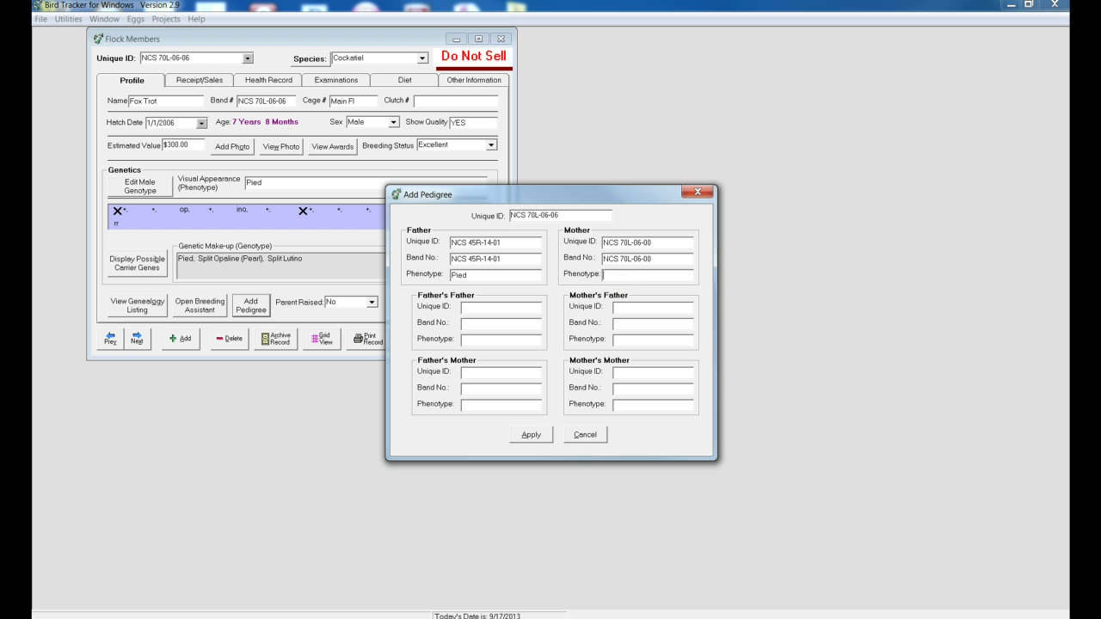
text(Cinnamon Pearl)
click(603, 275)
text(Wt)
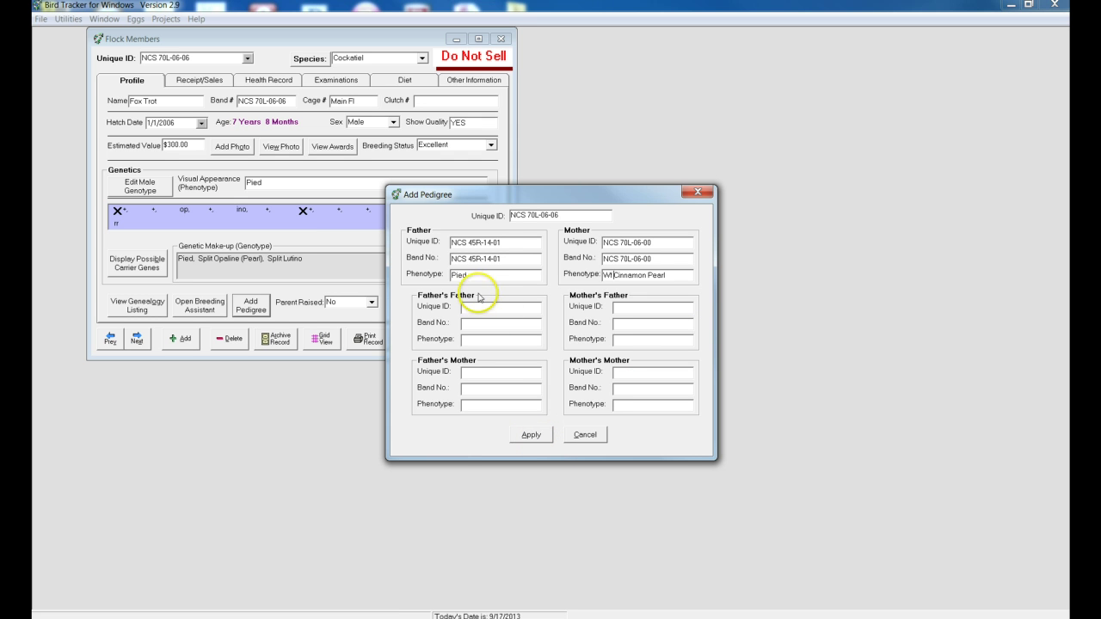
click(530, 435)
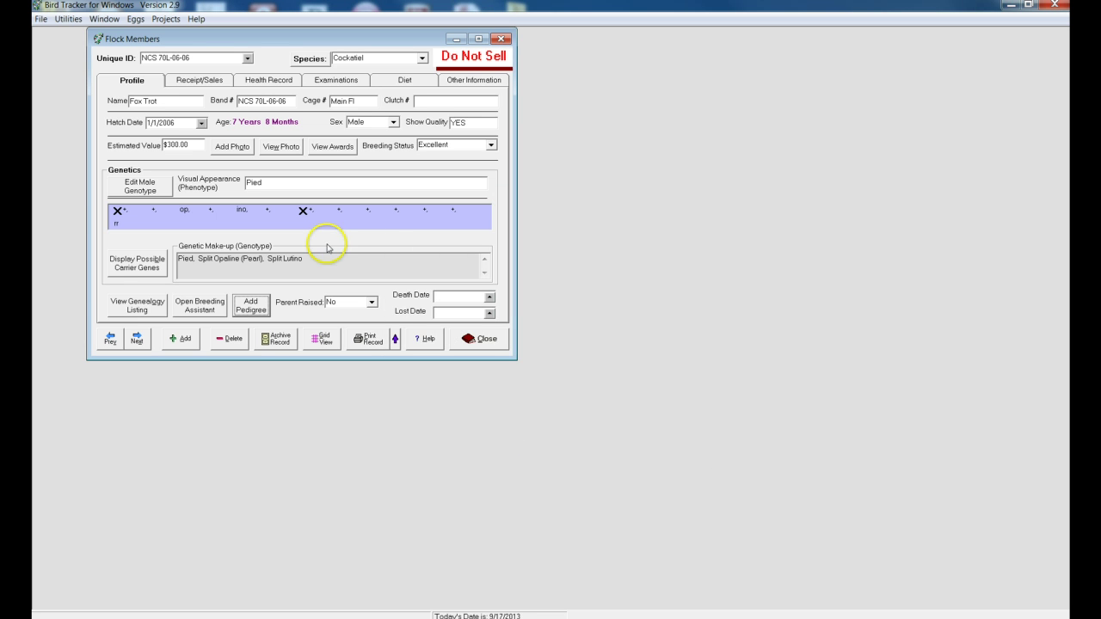
Add Cinnamon and Blue (Whiteface) as split (x) traits to the male genotype and save the flock record.
click(140, 186)
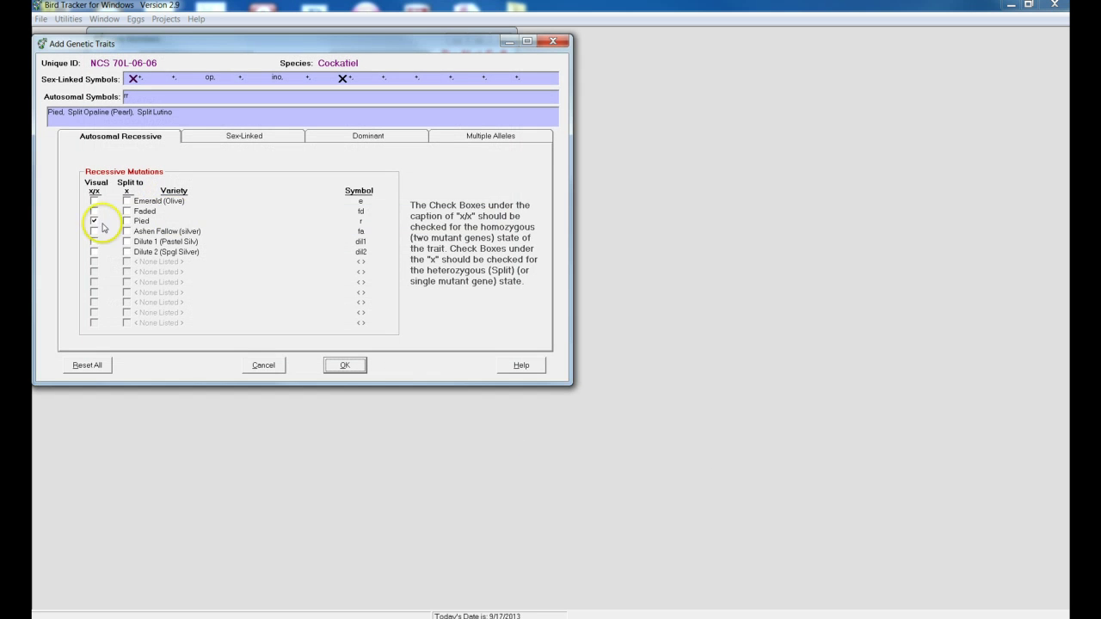
click(210, 138)
click(166, 191)
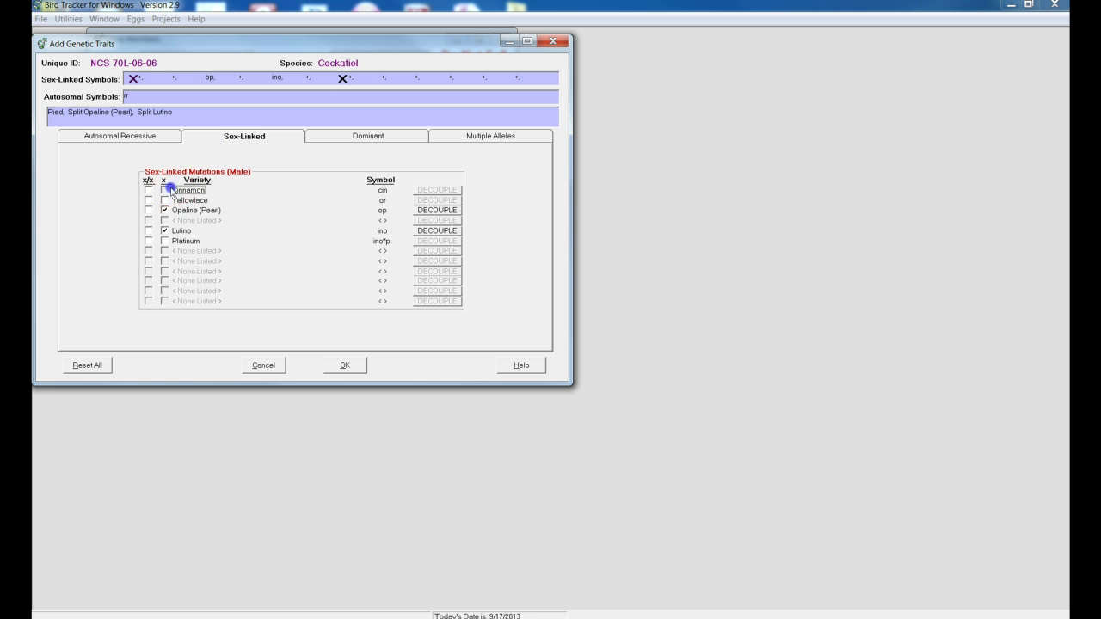
click(472, 139)
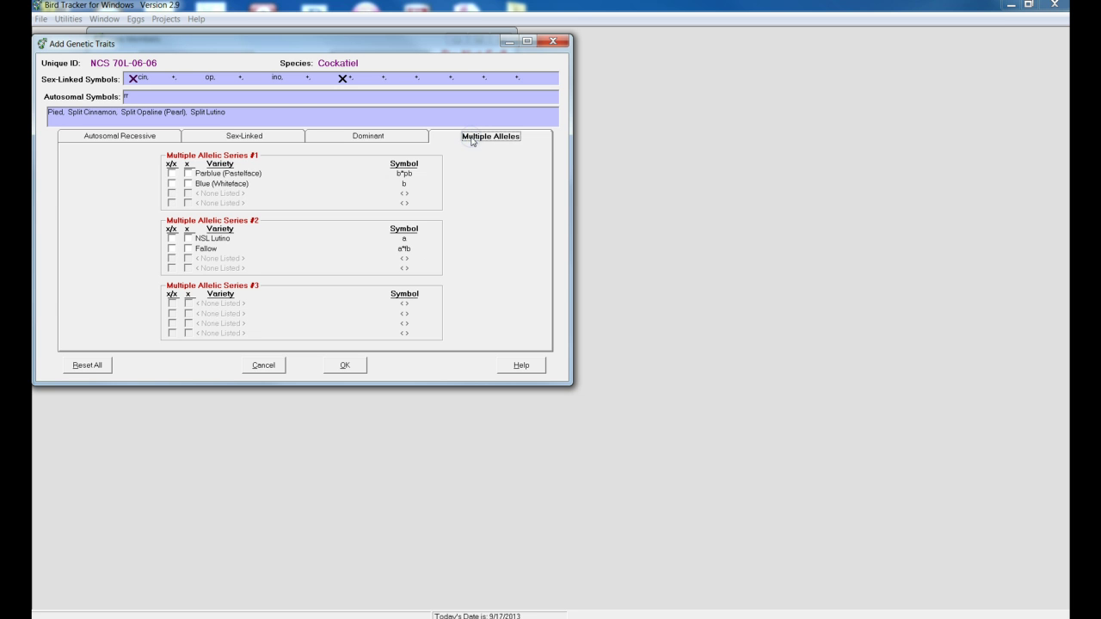
click(189, 184)
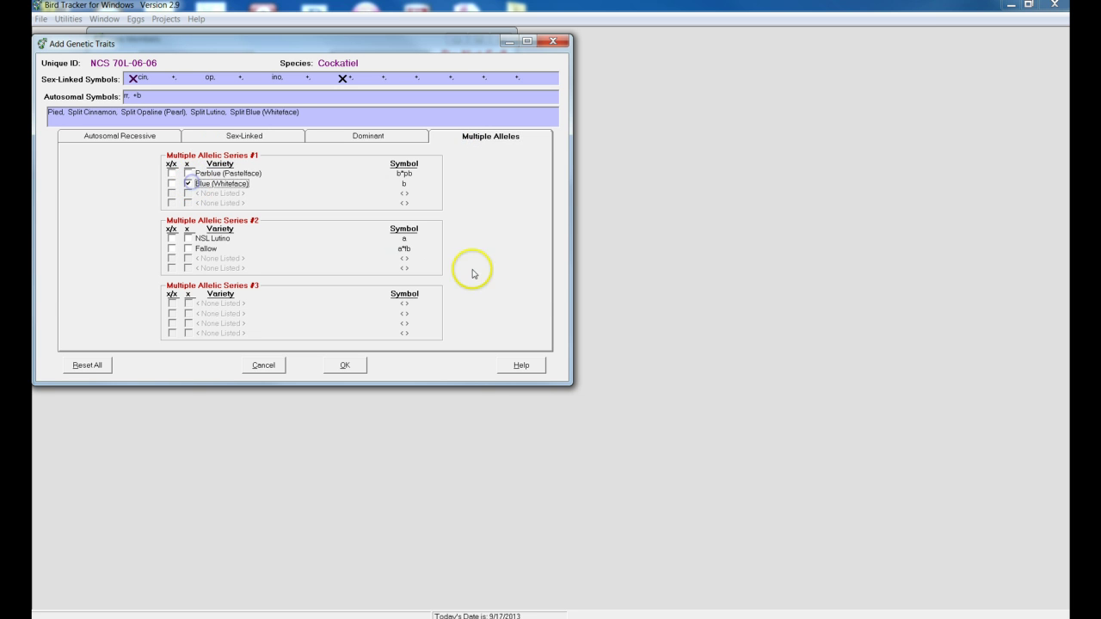
click(335, 362)
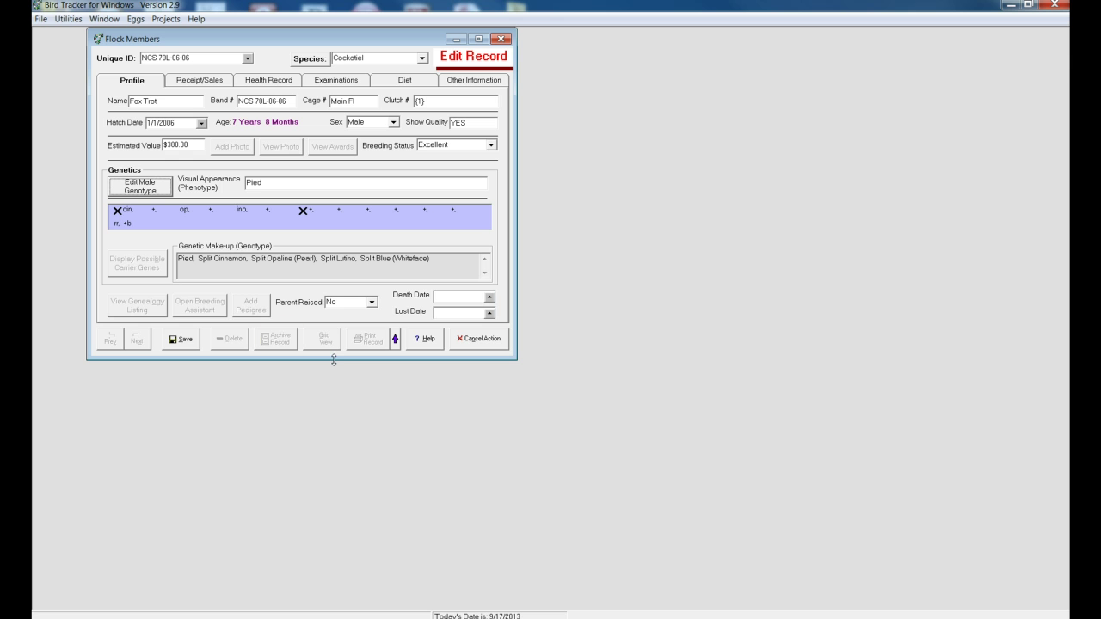
click(182, 339)
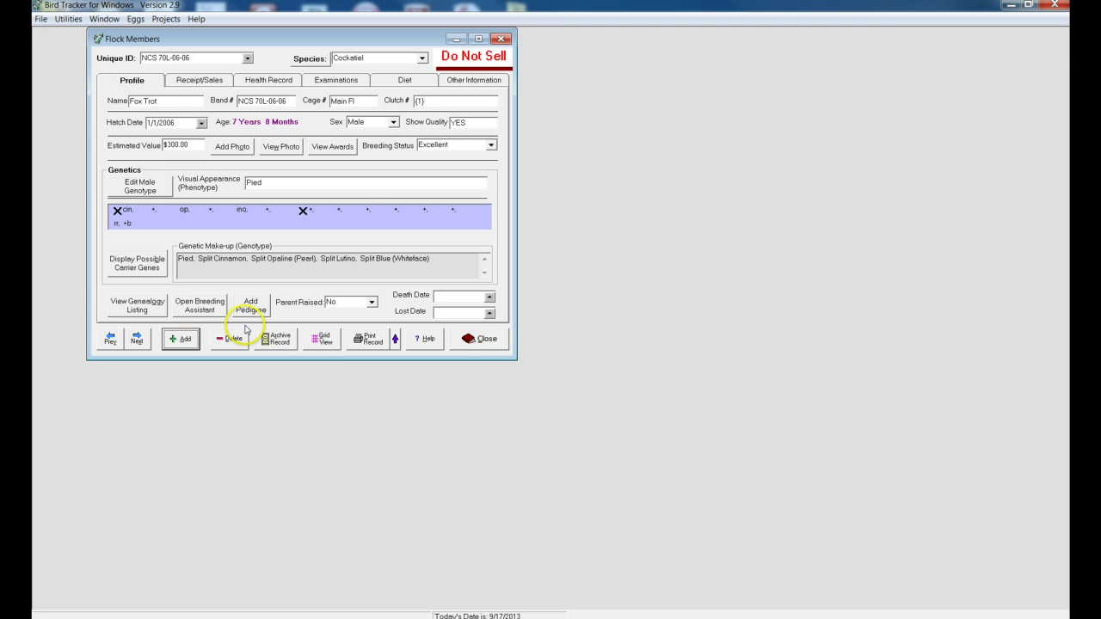
Generate the genealogy listing showing the selected bird's Name, Band Number and Phenotype.
click(137, 305)
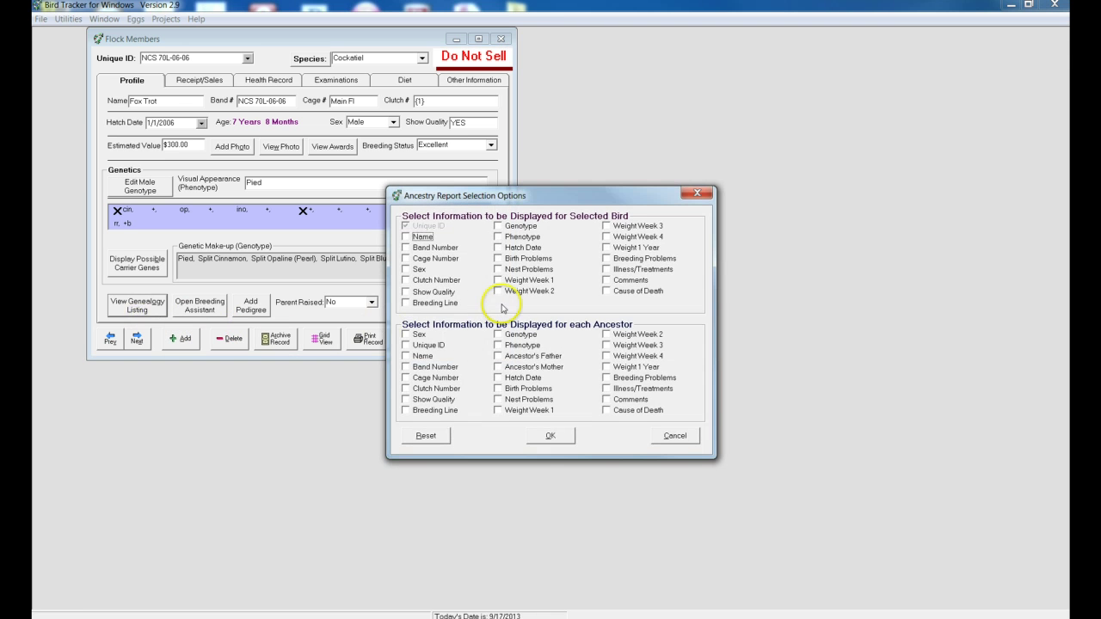
click(415, 239)
click(415, 247)
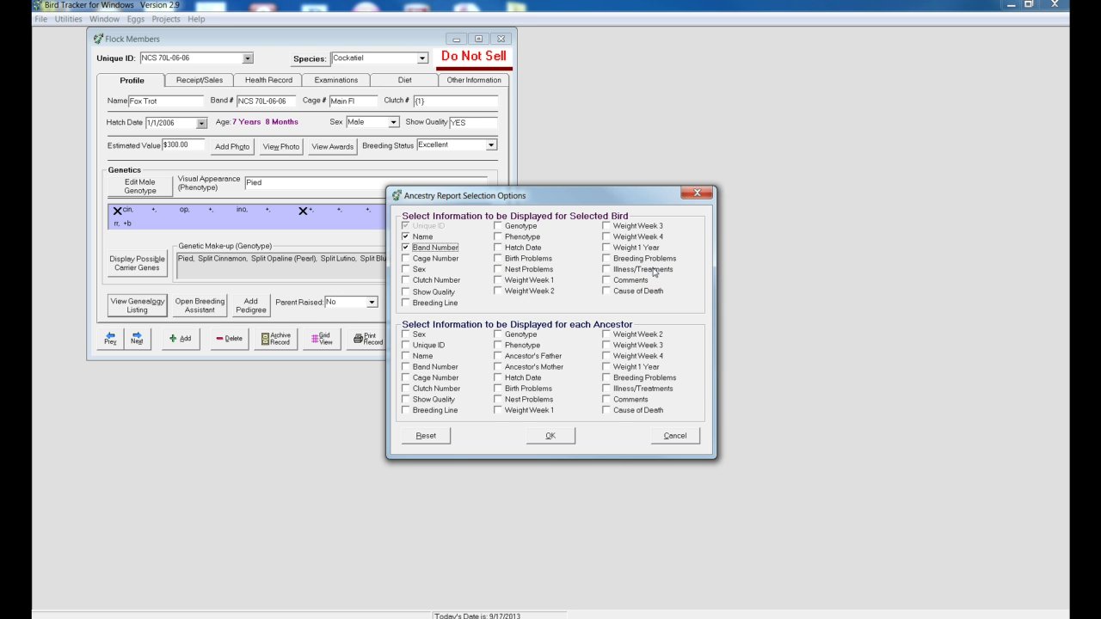
click(497, 238)
click(547, 436)
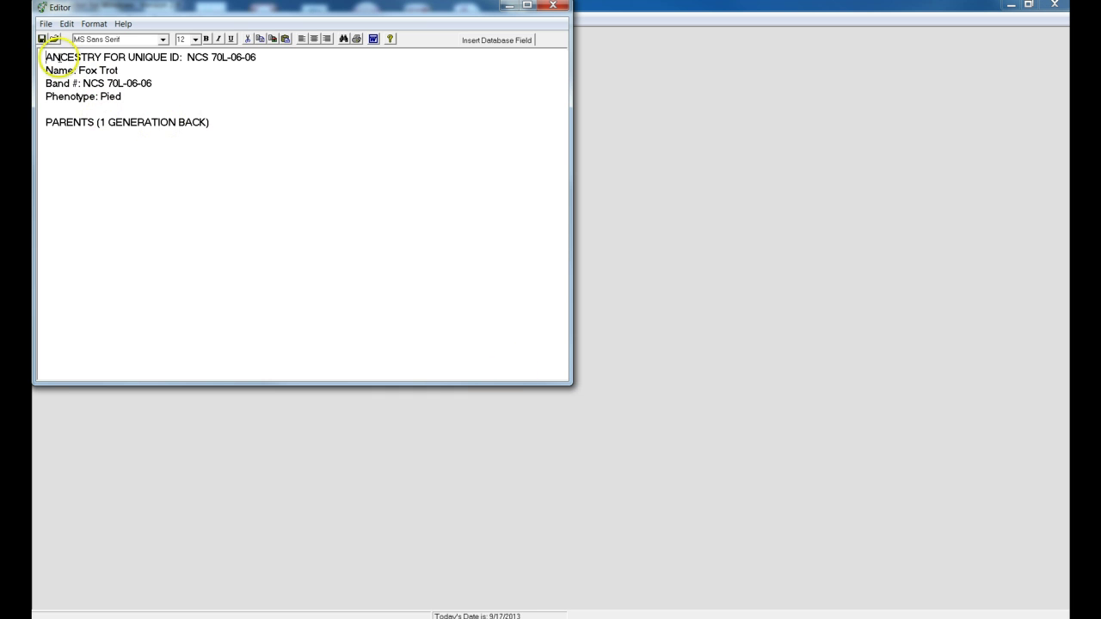
Review the ancestry listing from the bird's details to the parents heading and close it.
click(209, 122)
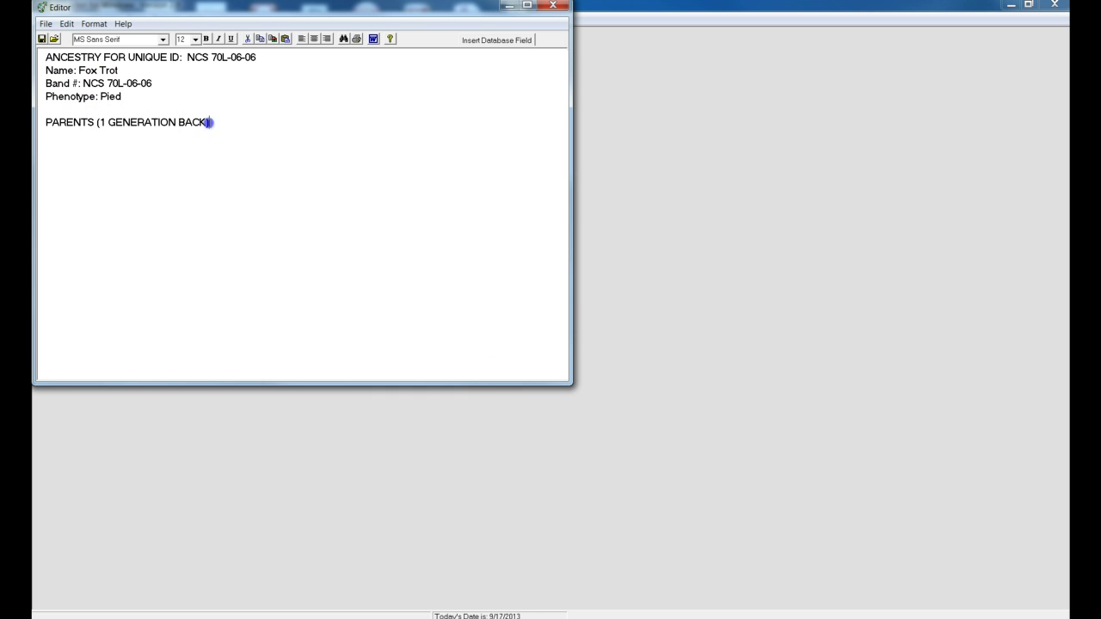
drag(209, 122, 37, 53)
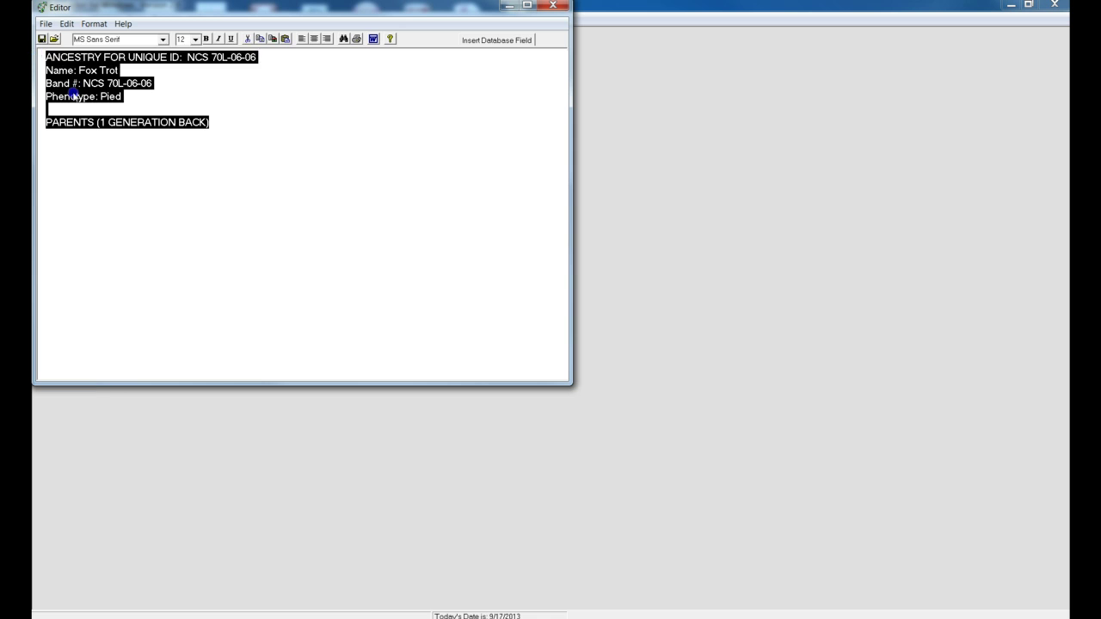
click(70, 96)
click(553, 6)
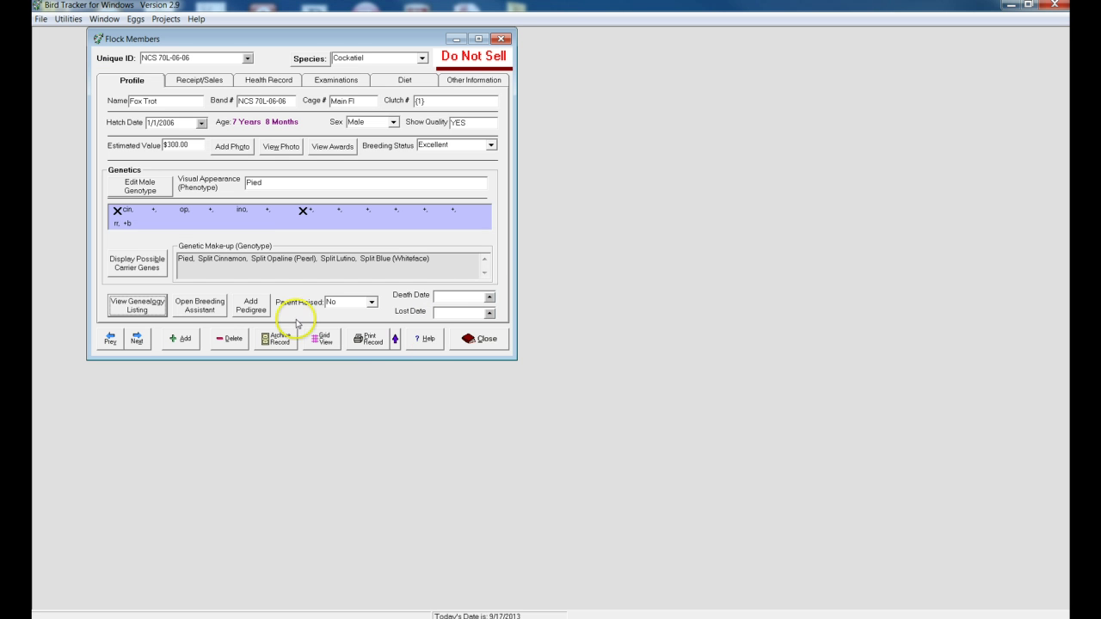
Generate the Family Tree With Phenotype report for the bird, review it, and return to the flock record.
click(394, 338)
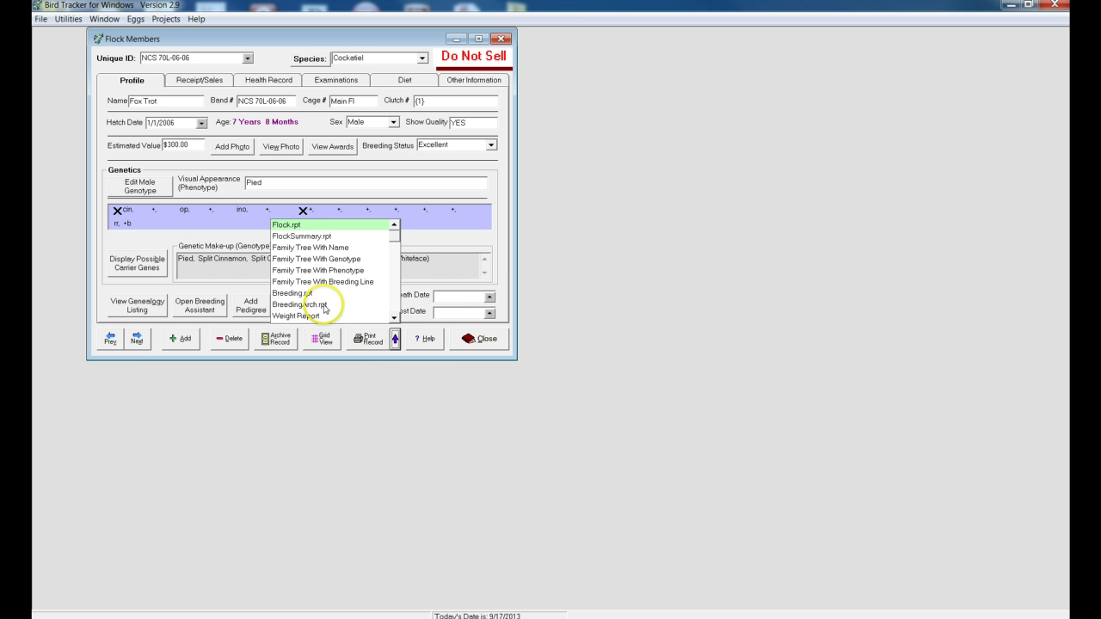
click(314, 271)
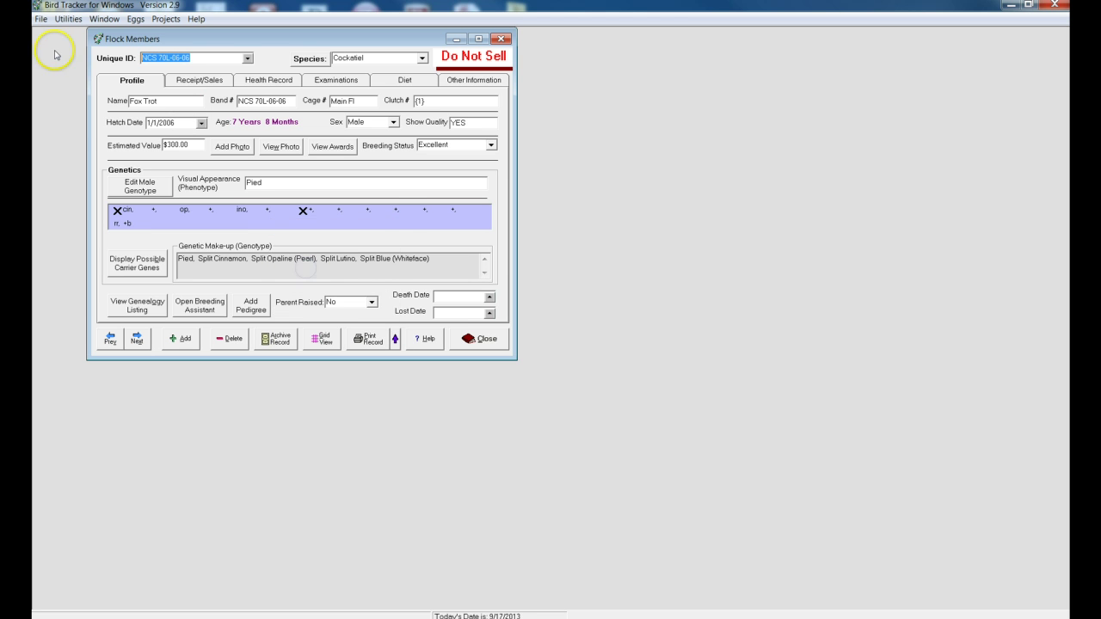
click(369, 339)
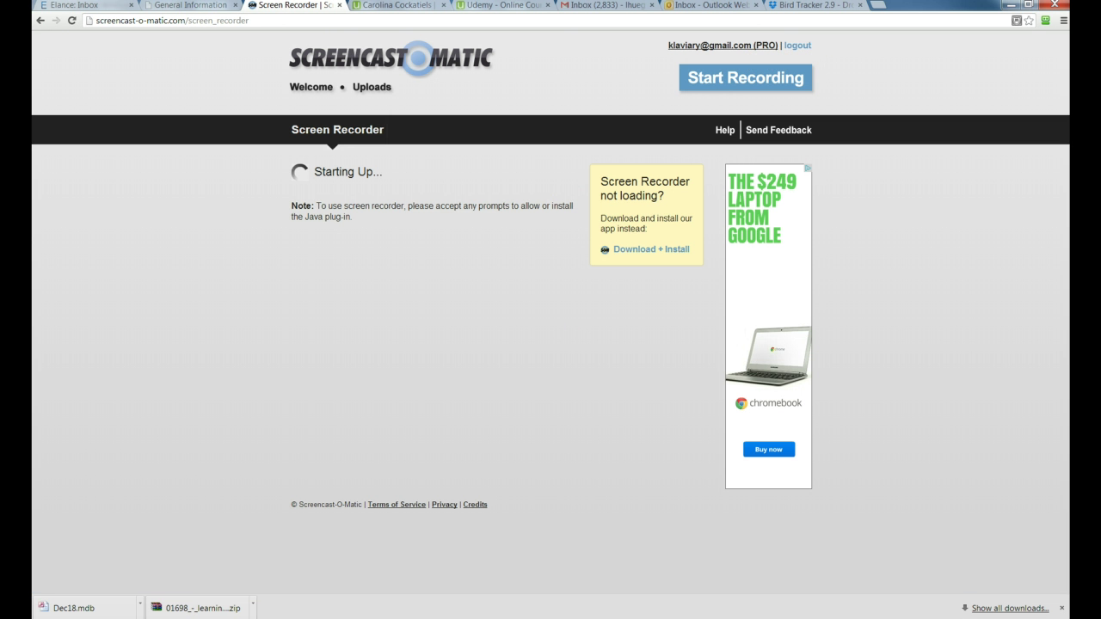
mouse_move(197, 594)
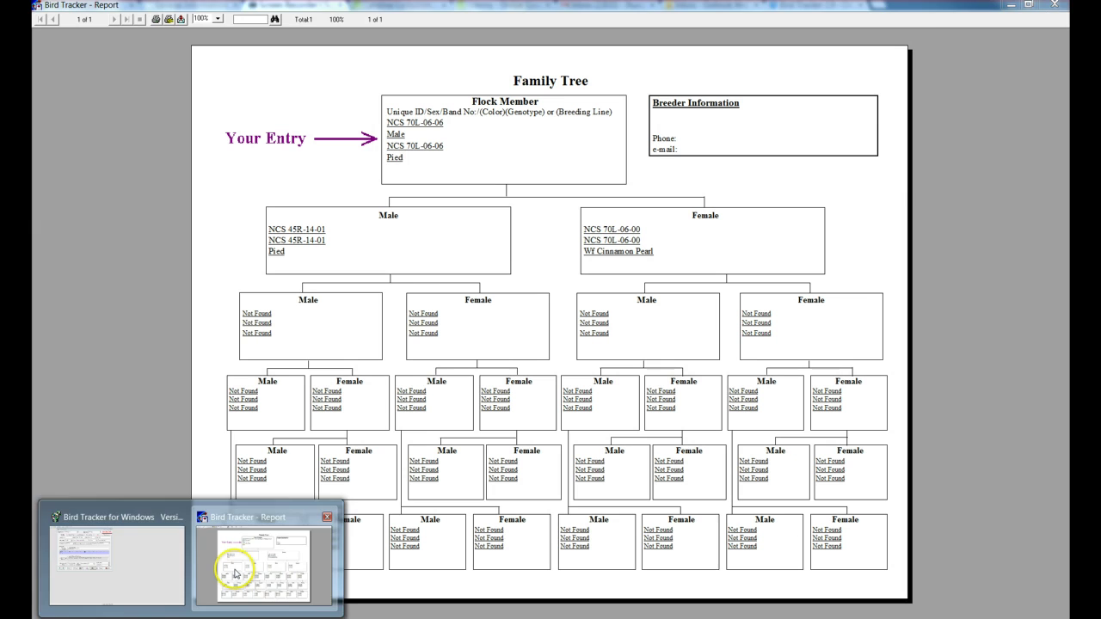
click(300, 537)
click(427, 363)
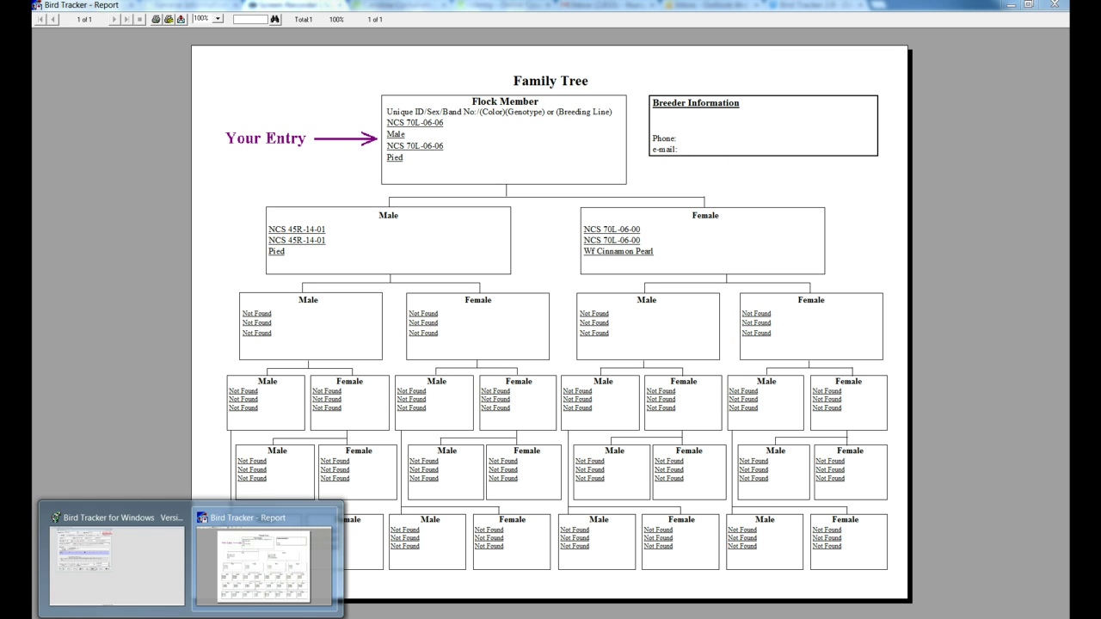
click(140, 580)
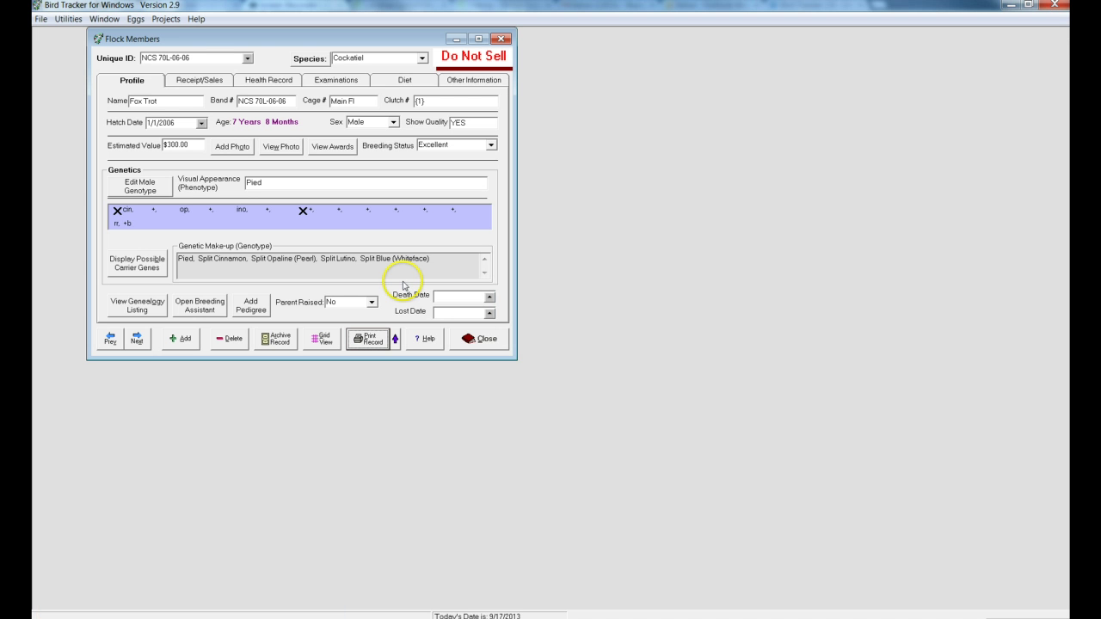
Examine the receipt and sales fields and the health record's birth, nest, weight, illness and comment fields.
click(181, 82)
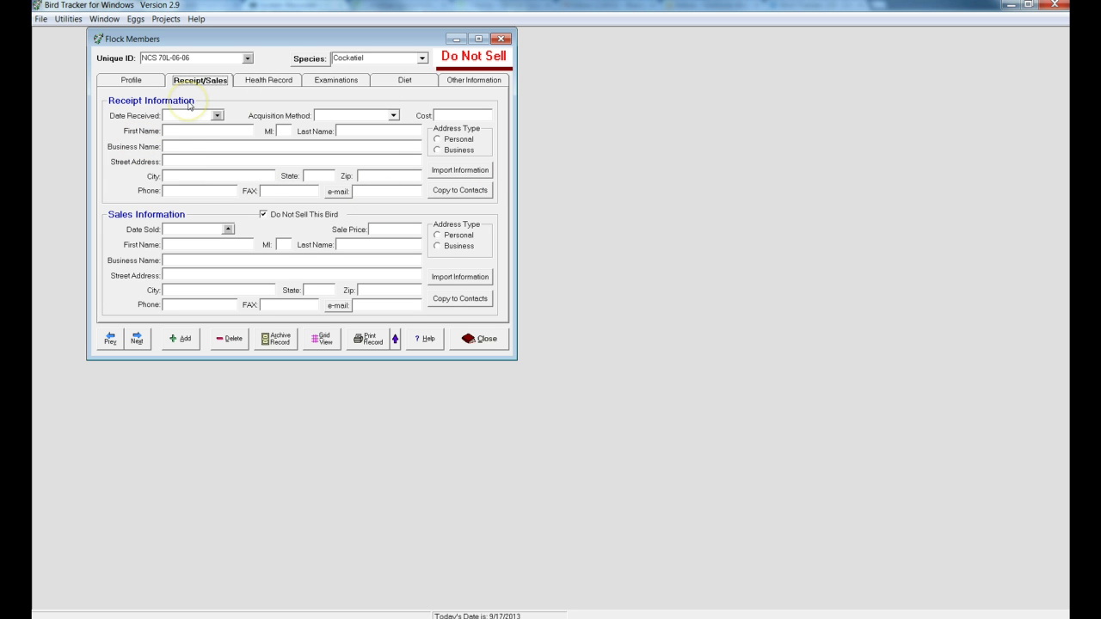
click(182, 131)
click(251, 81)
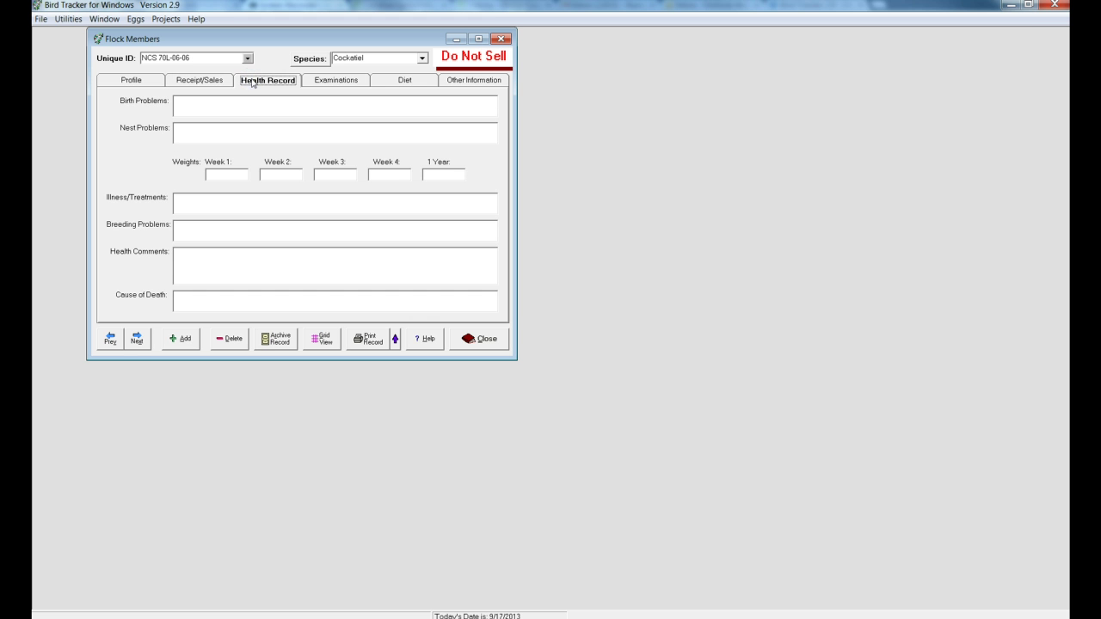
click(226, 106)
click(224, 140)
click(284, 174)
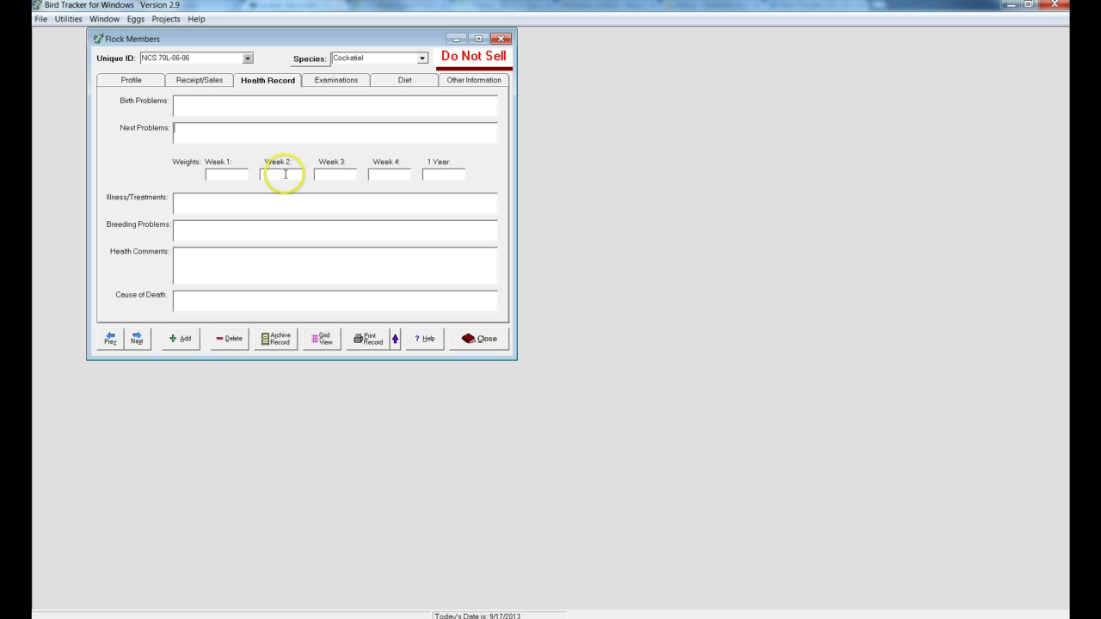
click(437, 175)
click(187, 204)
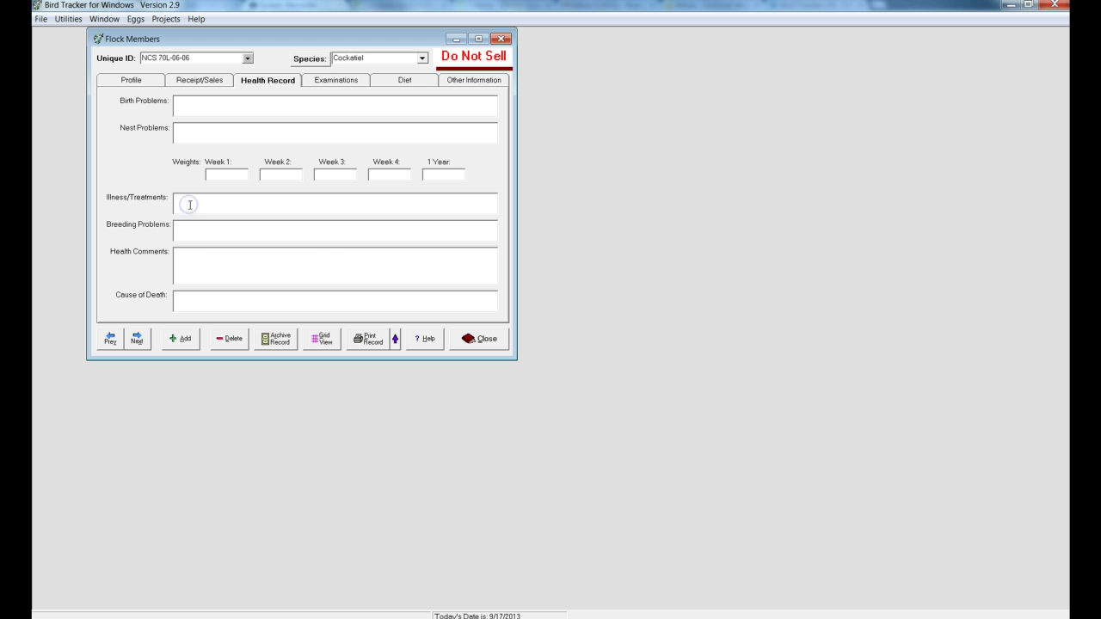
click(326, 249)
Enter "Does not sit well" as the nest problem in the bird's health record.
click(209, 133)
text(Does not sit well)
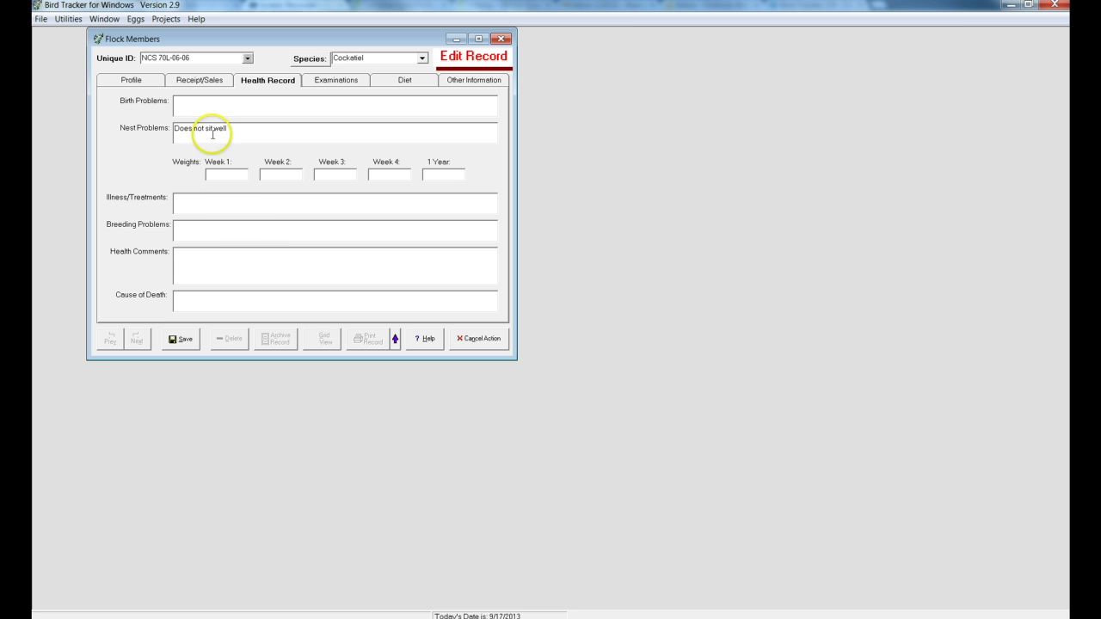
click(234, 212)
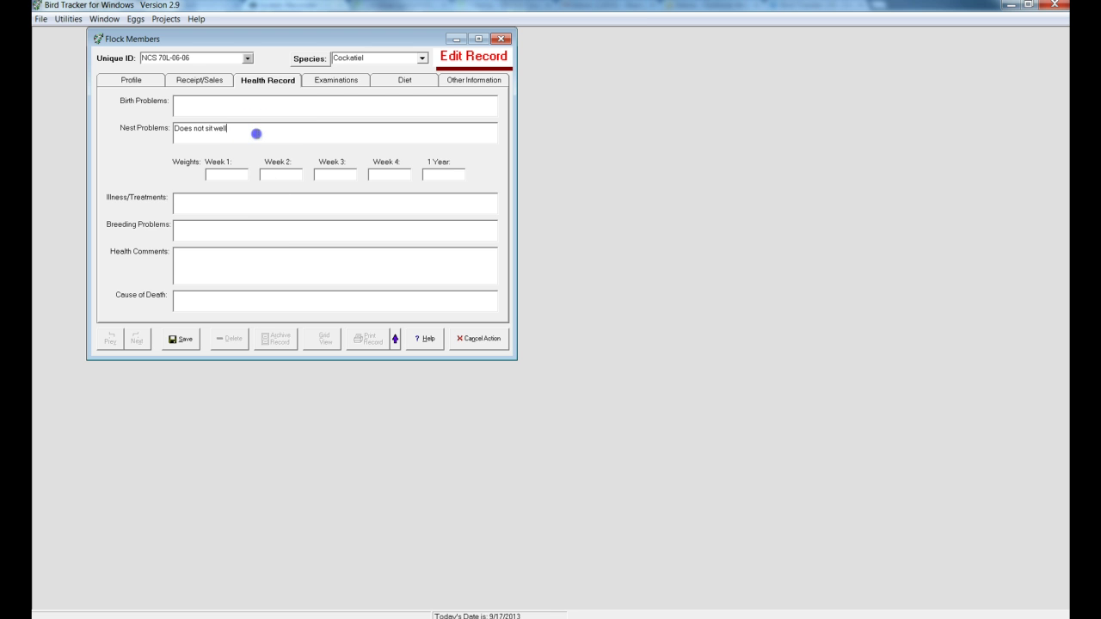
Clear the nest problems entry in the bird's health record.
drag(255, 134, 174, 133)
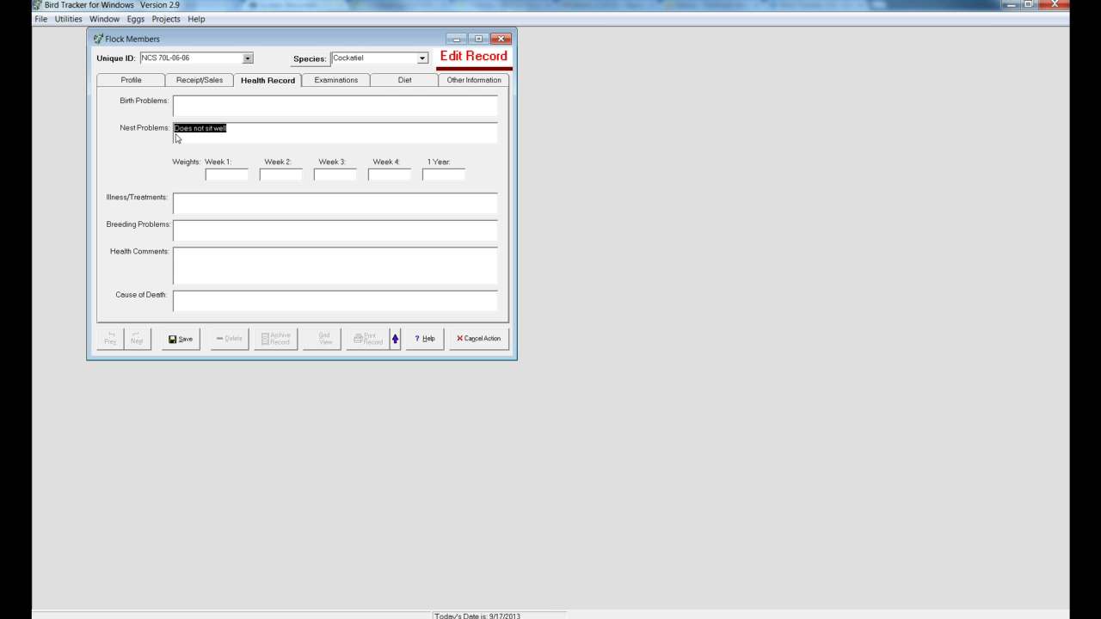
key(Delete)
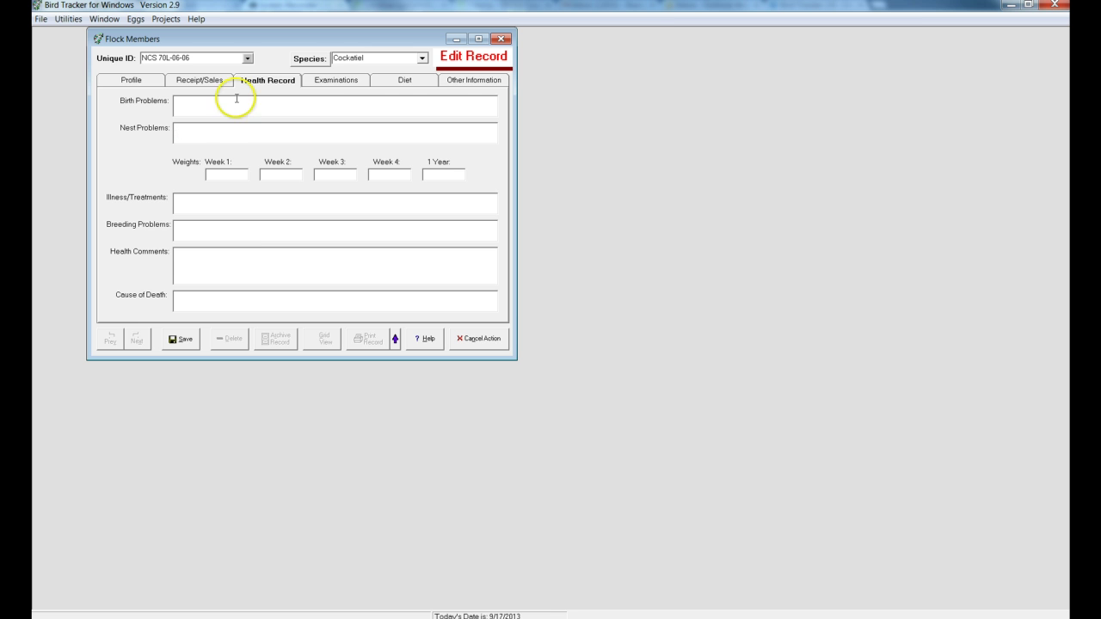
Examine the record's examination, diet and other information sections, including the general comments and user-defined fields.
click(347, 82)
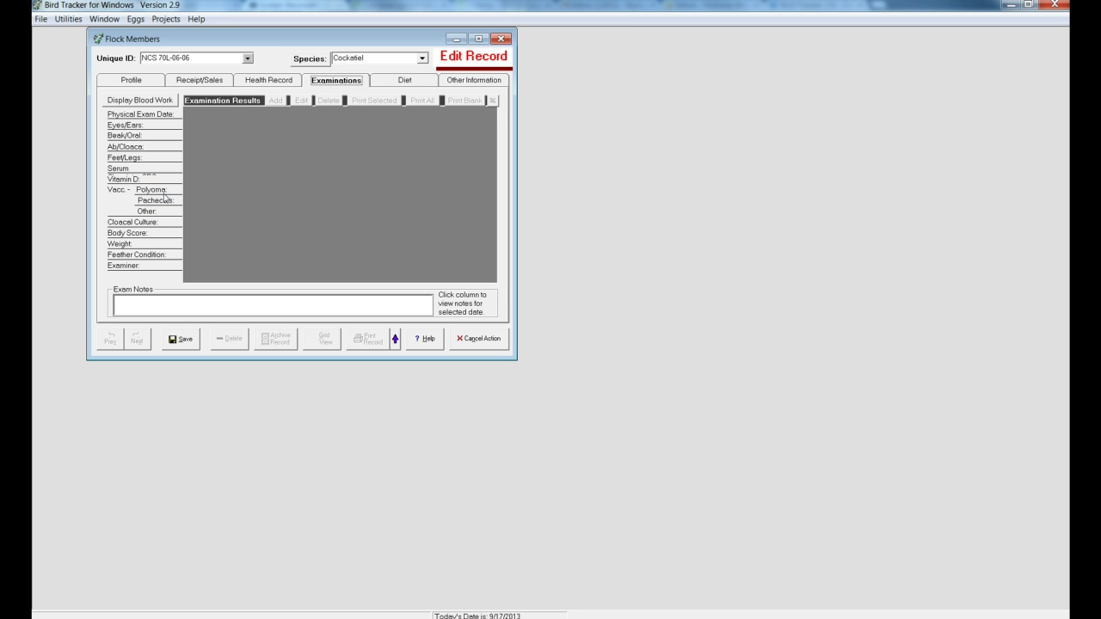
click(403, 80)
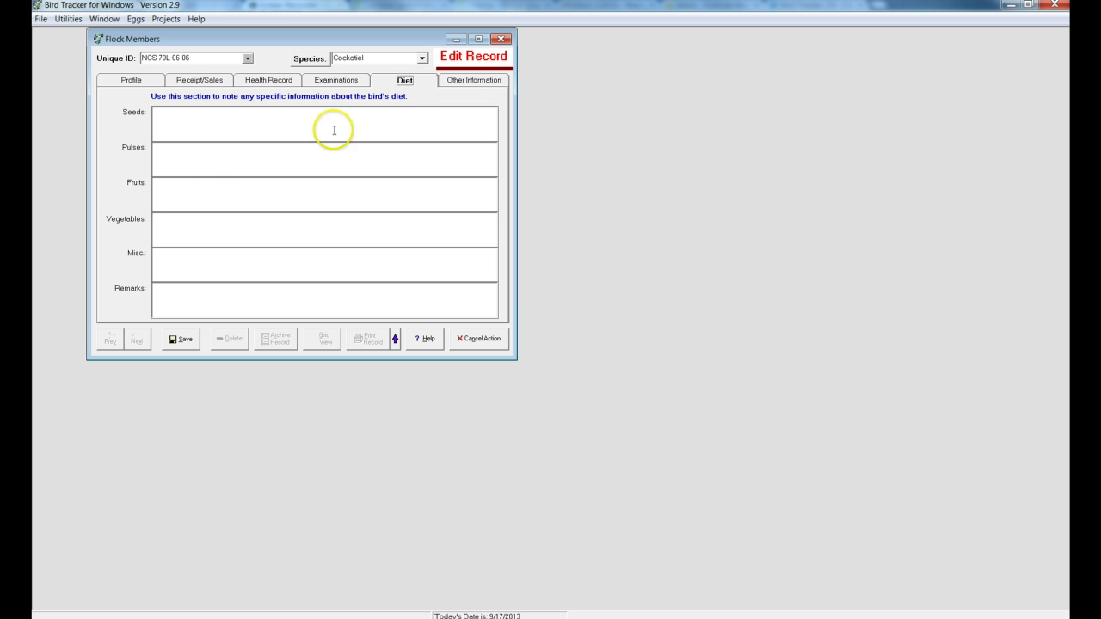
click(172, 118)
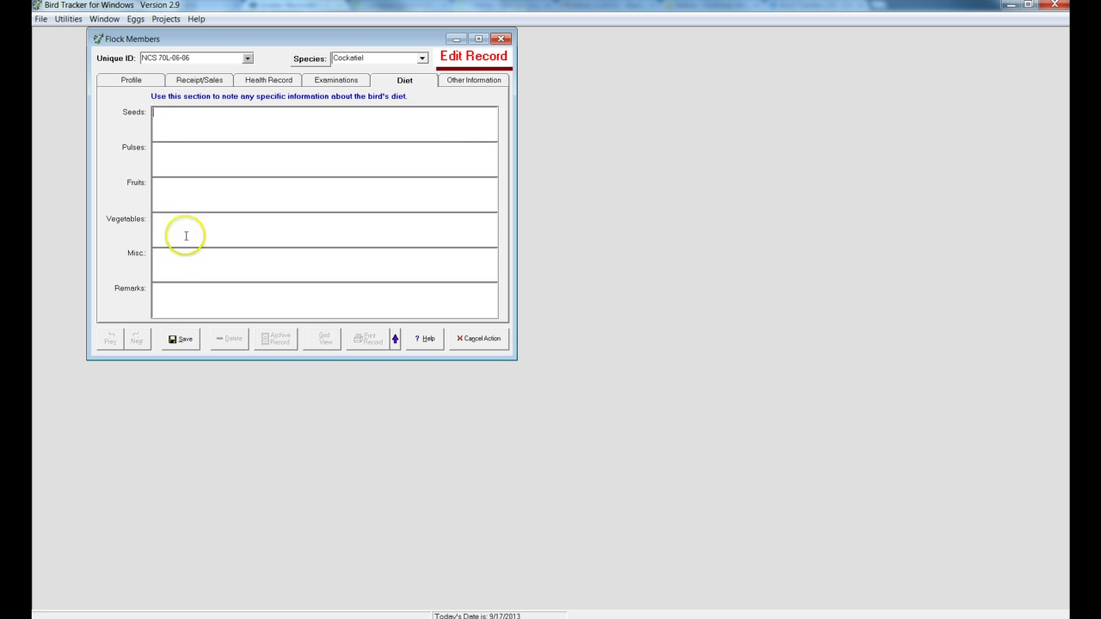
click(464, 80)
click(353, 133)
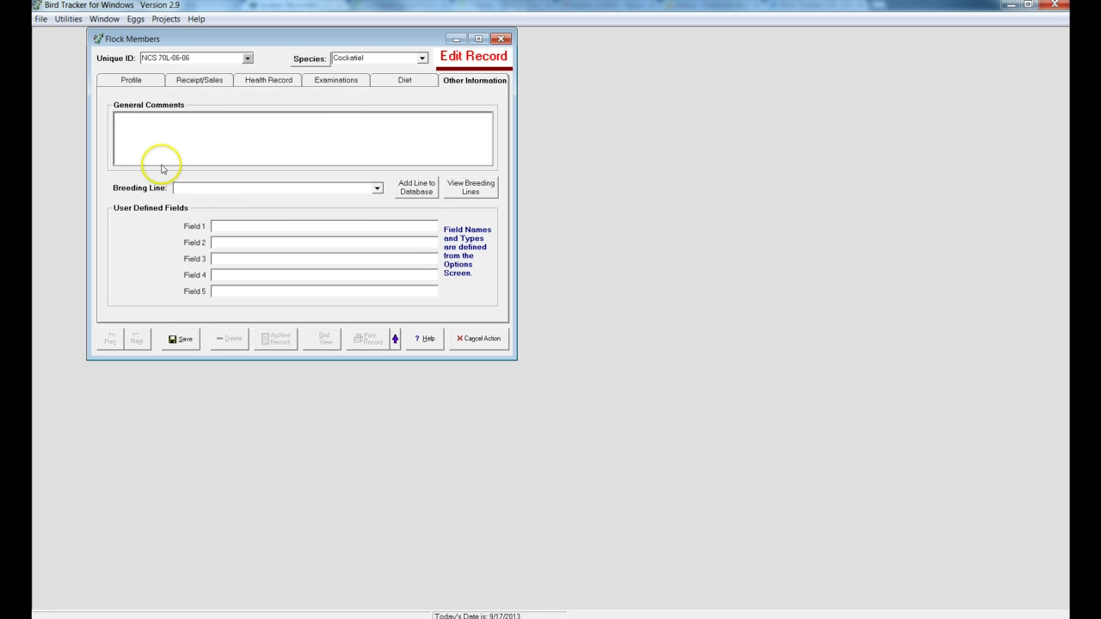
click(235, 227)
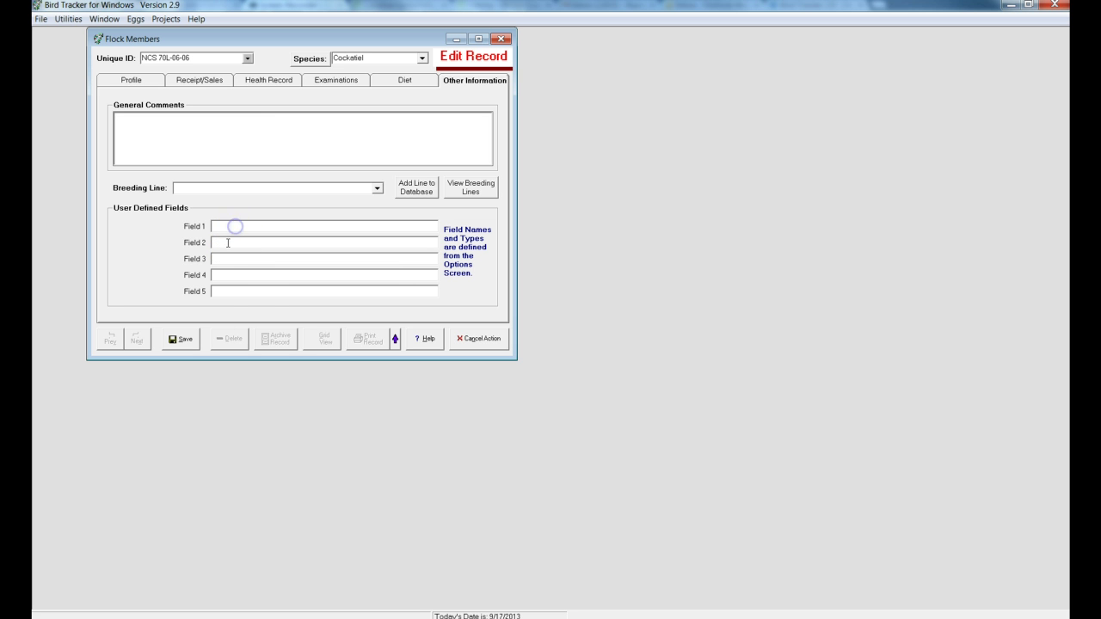
click(227, 244)
click(227, 261)
click(229, 227)
click(229, 244)
click(229, 261)
click(226, 290)
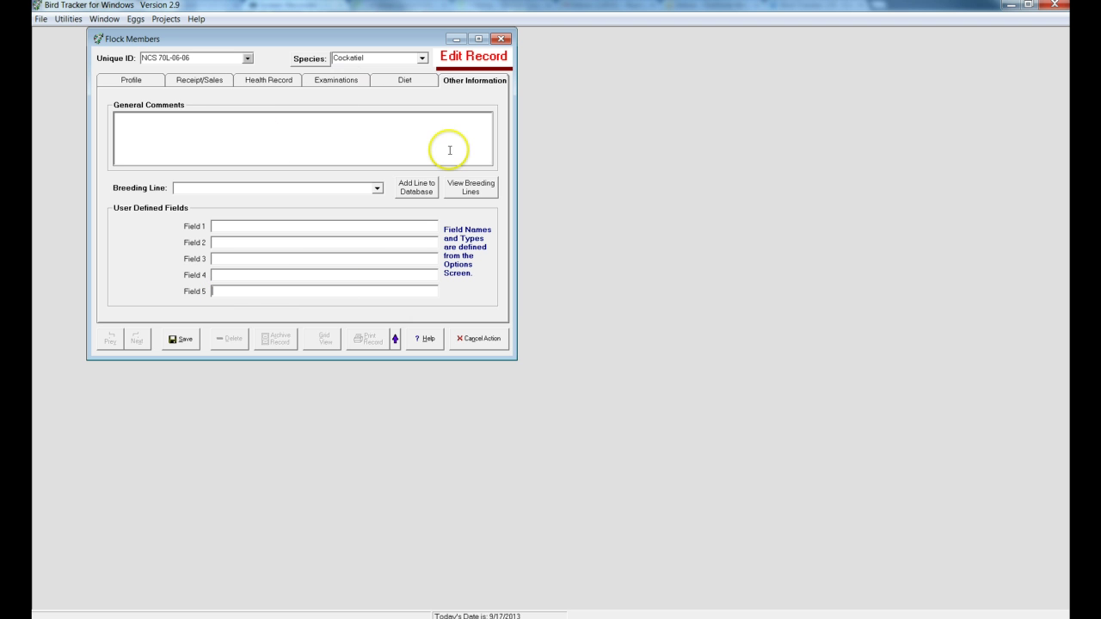
click(411, 138)
Save Fox Trot's record from its profile and close the flock records.
click(136, 81)
click(178, 340)
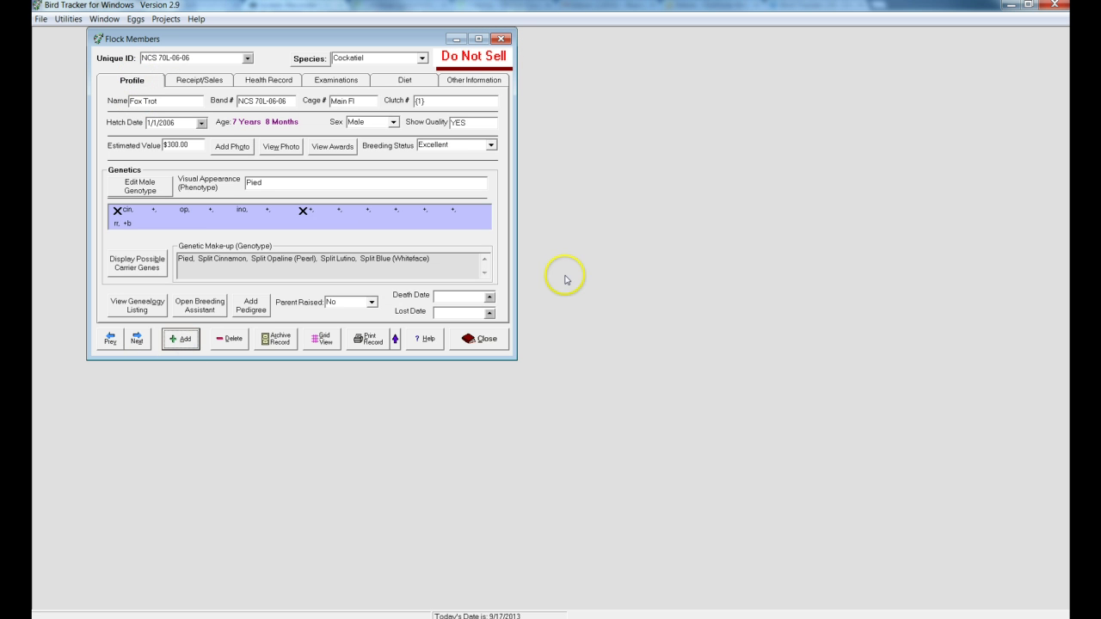
click(501, 40)
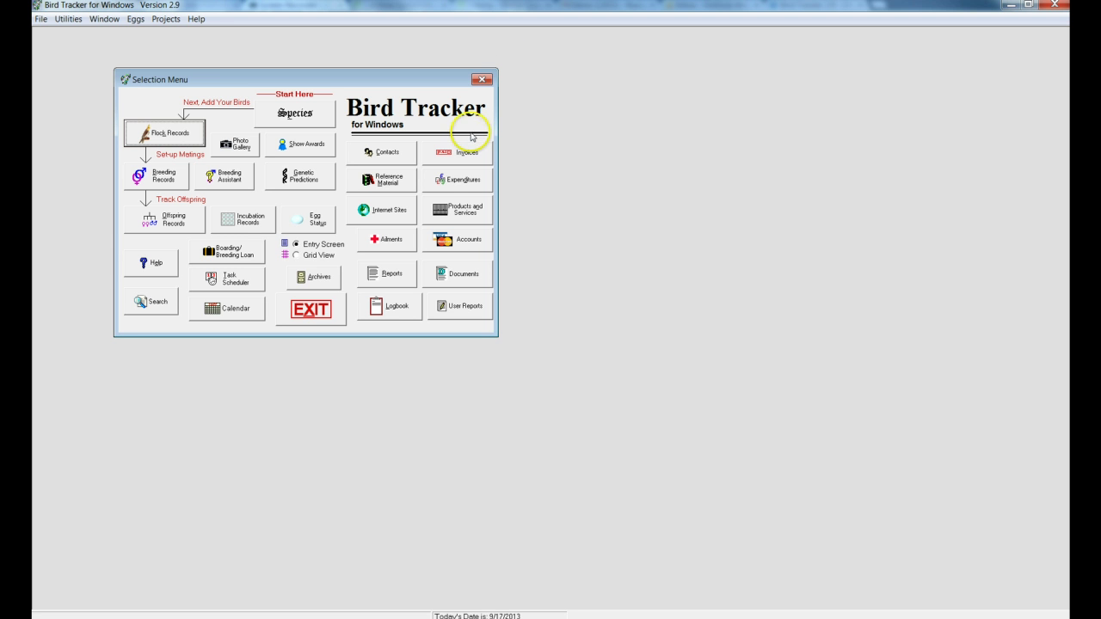
Examine the show awards general information and standards rating fields for bird NCS 70L-06-06, and close the form.
click(308, 146)
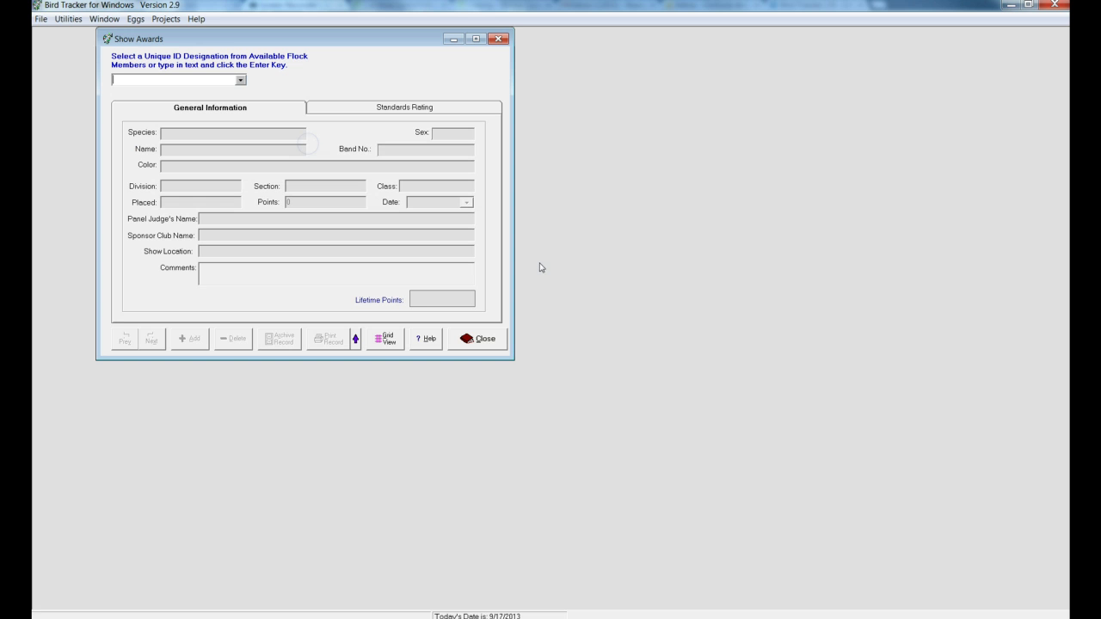
click(241, 80)
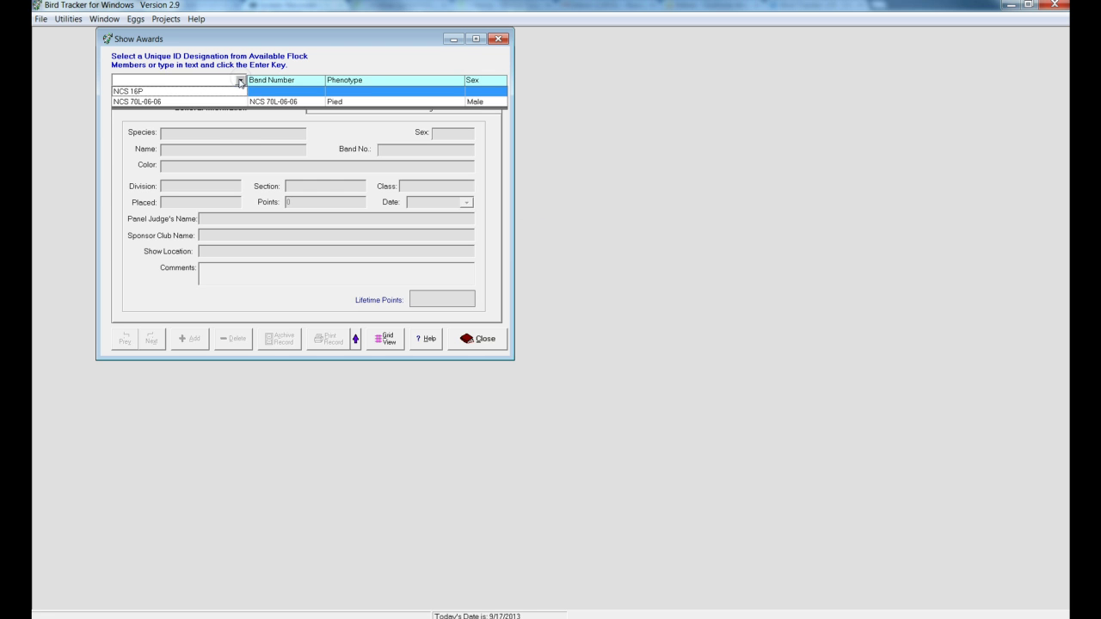
click(216, 98)
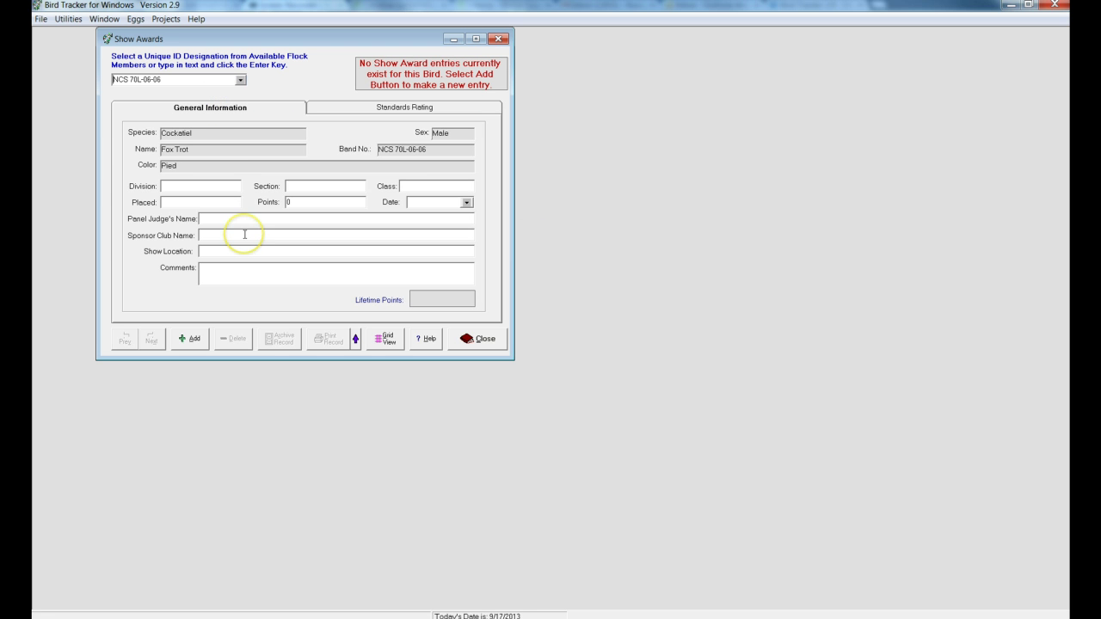
click(223, 267)
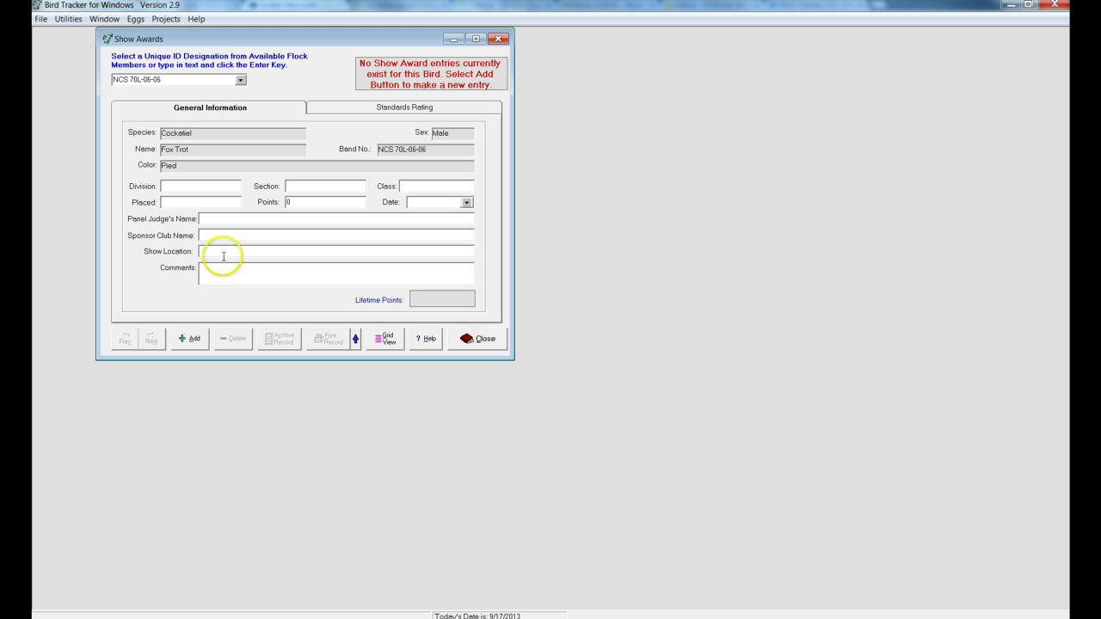
click(203, 185)
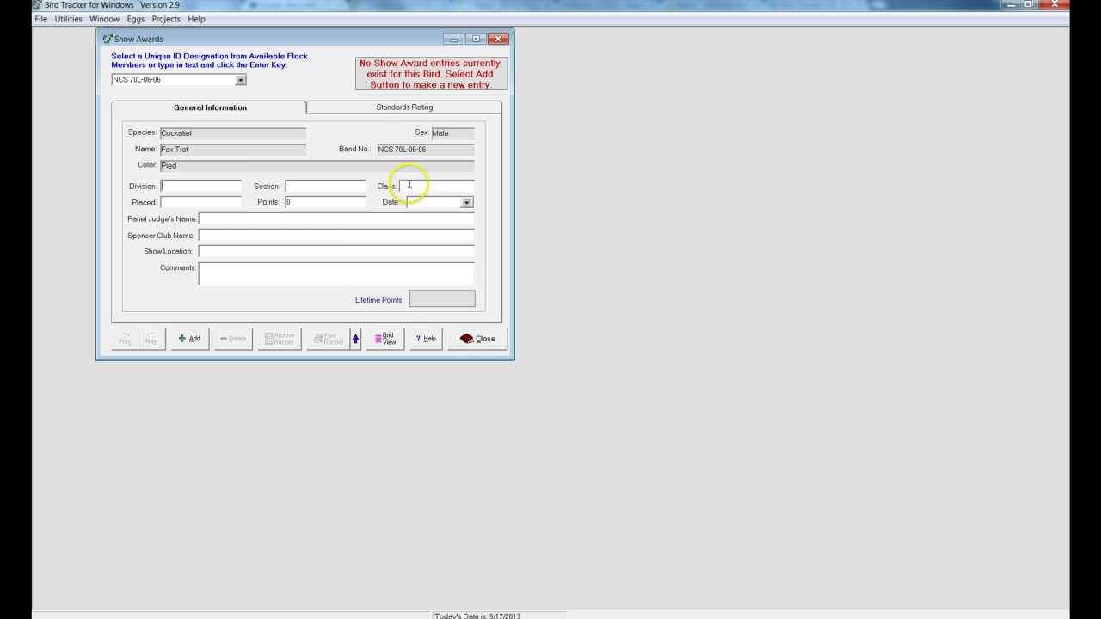
click(398, 107)
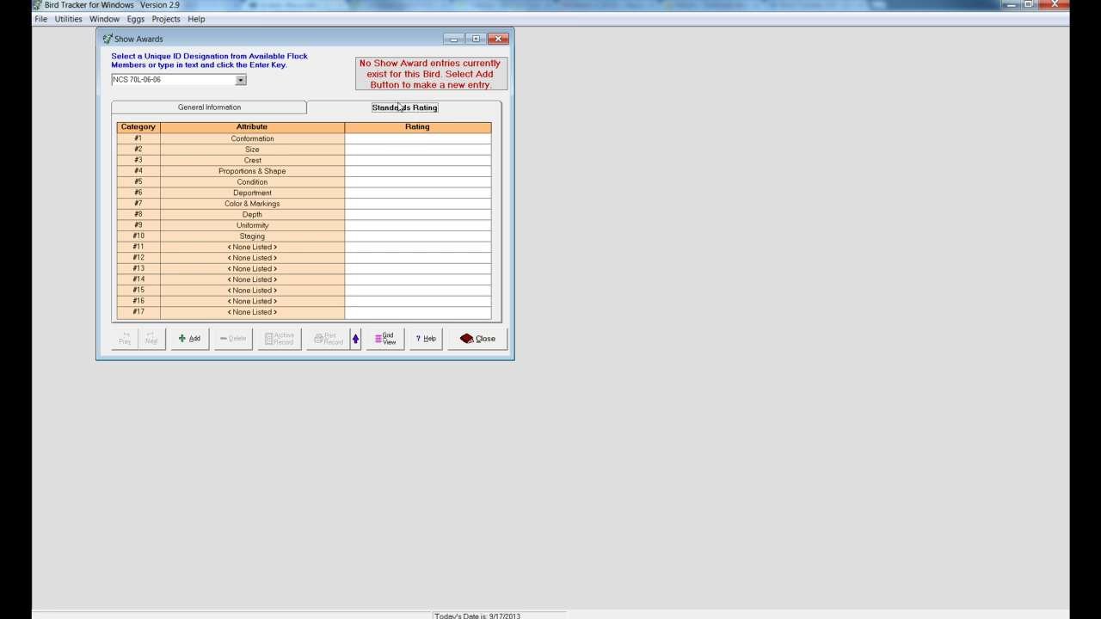
click(394, 149)
click(395, 162)
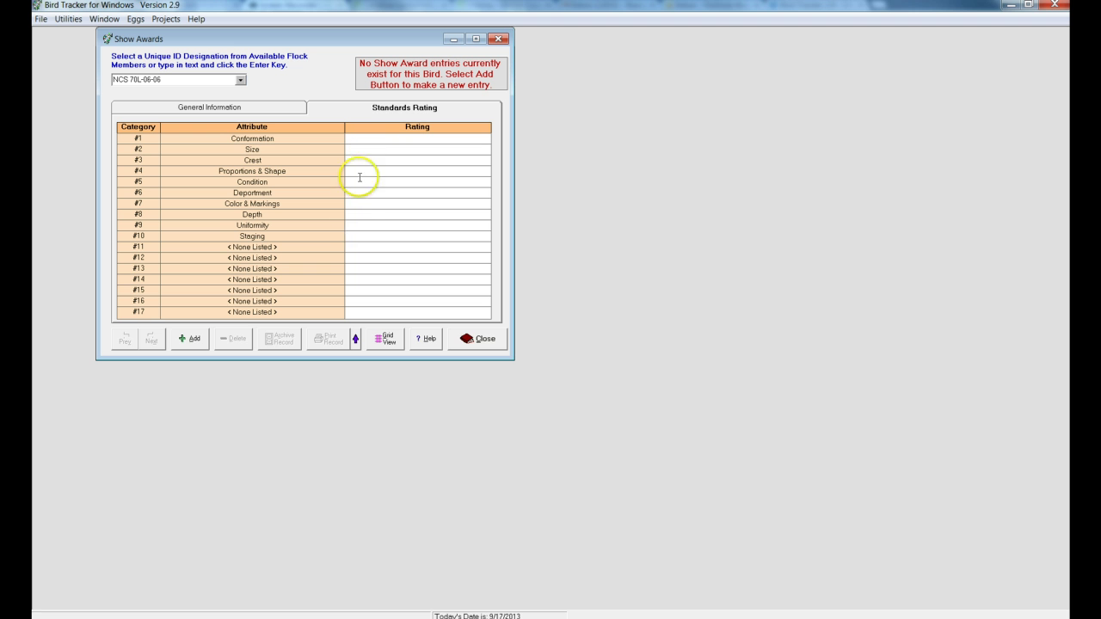
click(356, 224)
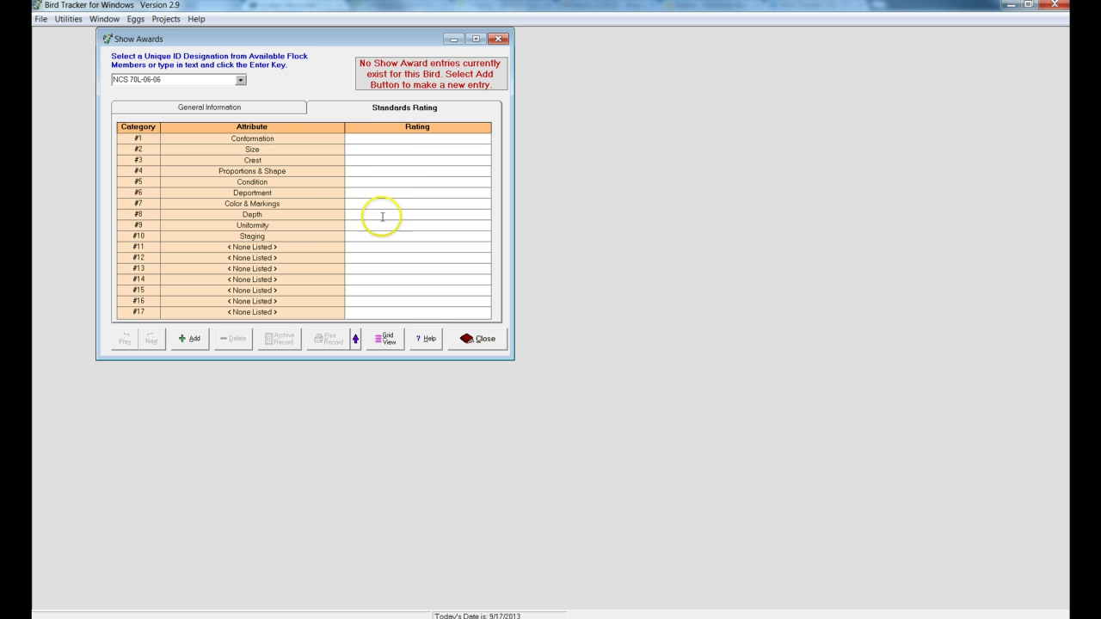
click(259, 112)
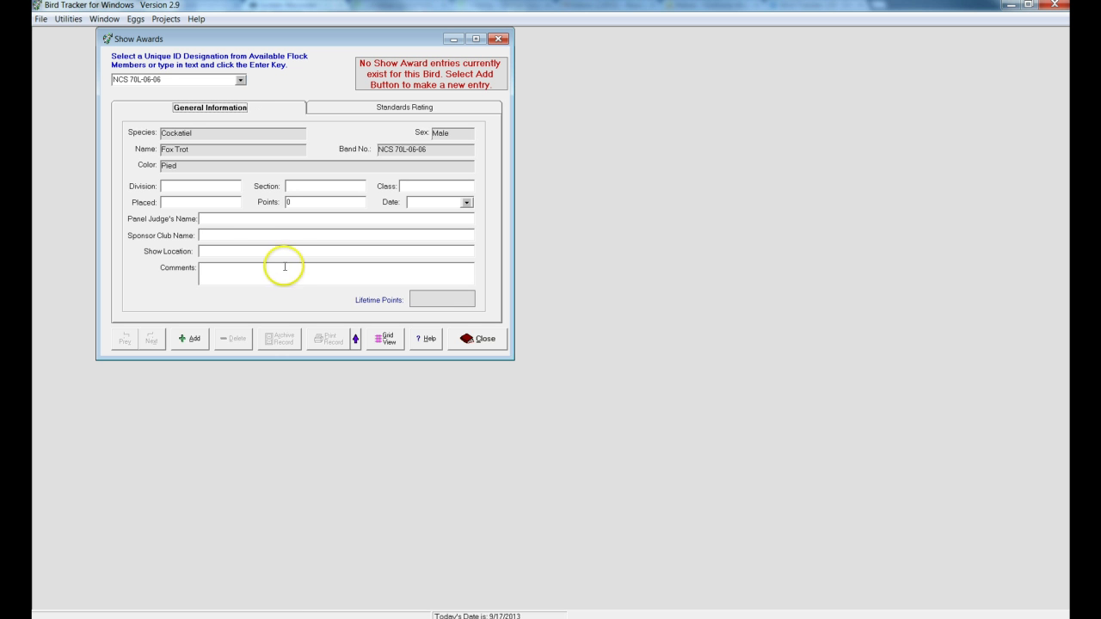
click(458, 340)
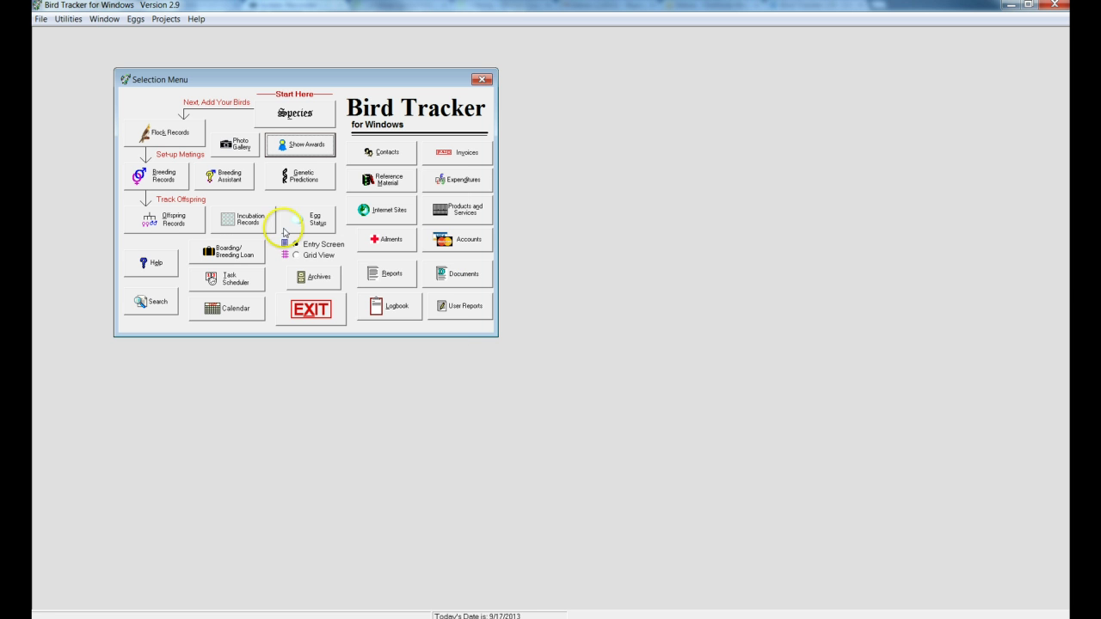
Add a flock record with NCS 70-528-05 as both unique ID and band number, and name the bird Bud Lite.
click(160, 133)
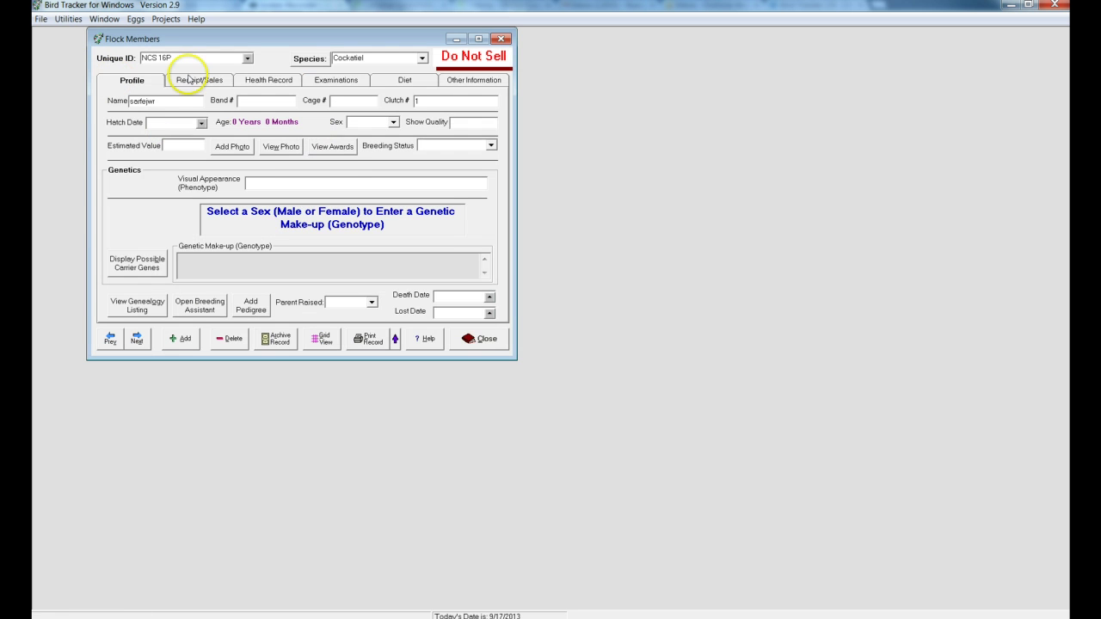
click(180, 342)
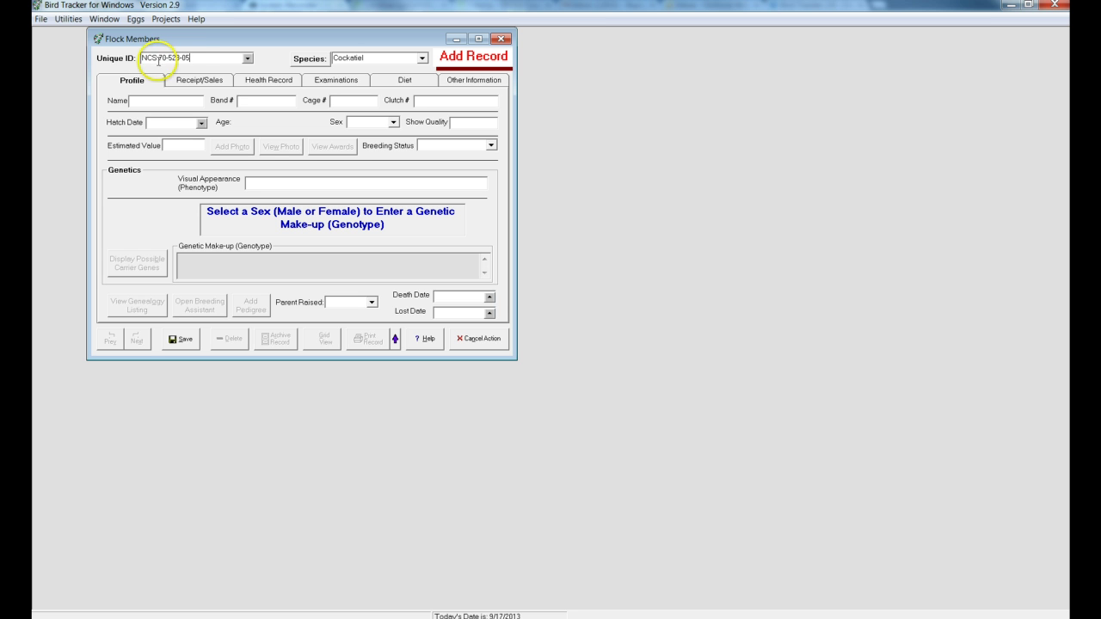
drag(206, 58, 129, 58)
key(ctrl+c)
click(267, 100)
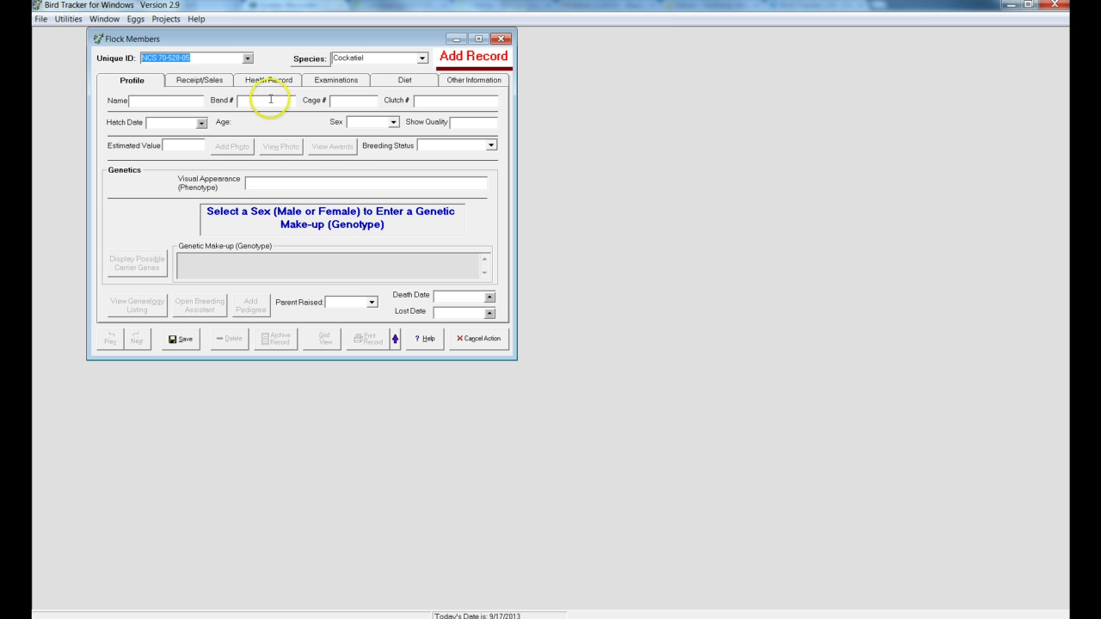
key(ctrl+v)
click(168, 101)
text(B)
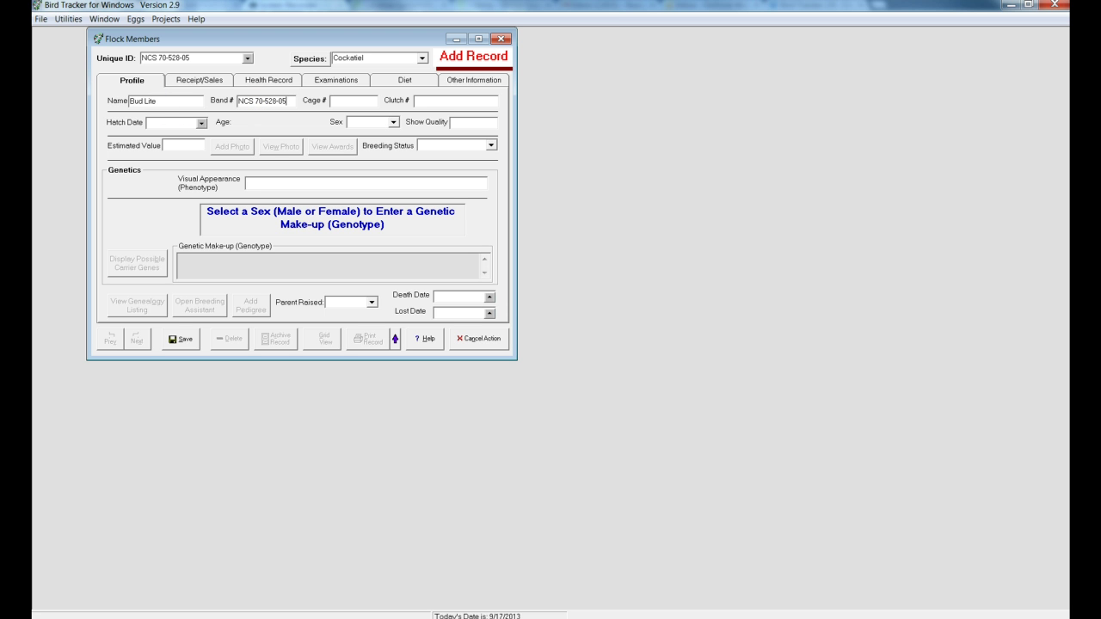
Set Bud Lite's sex to Female and the hatch date to 01/01/2005.
click(353, 101)
click(392, 123)
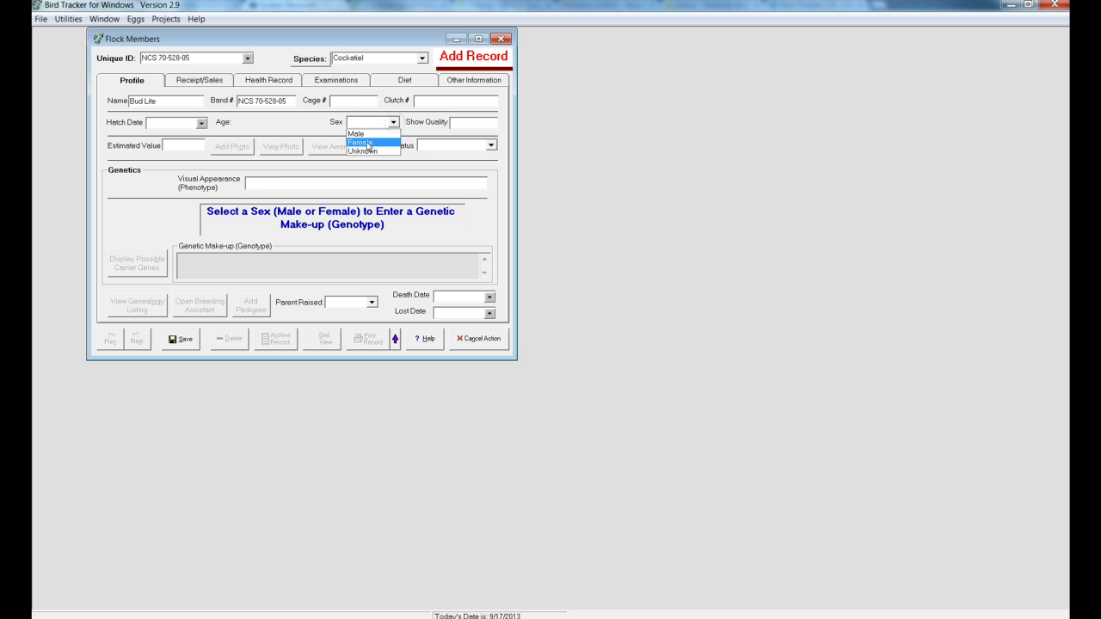
click(365, 143)
click(348, 101)
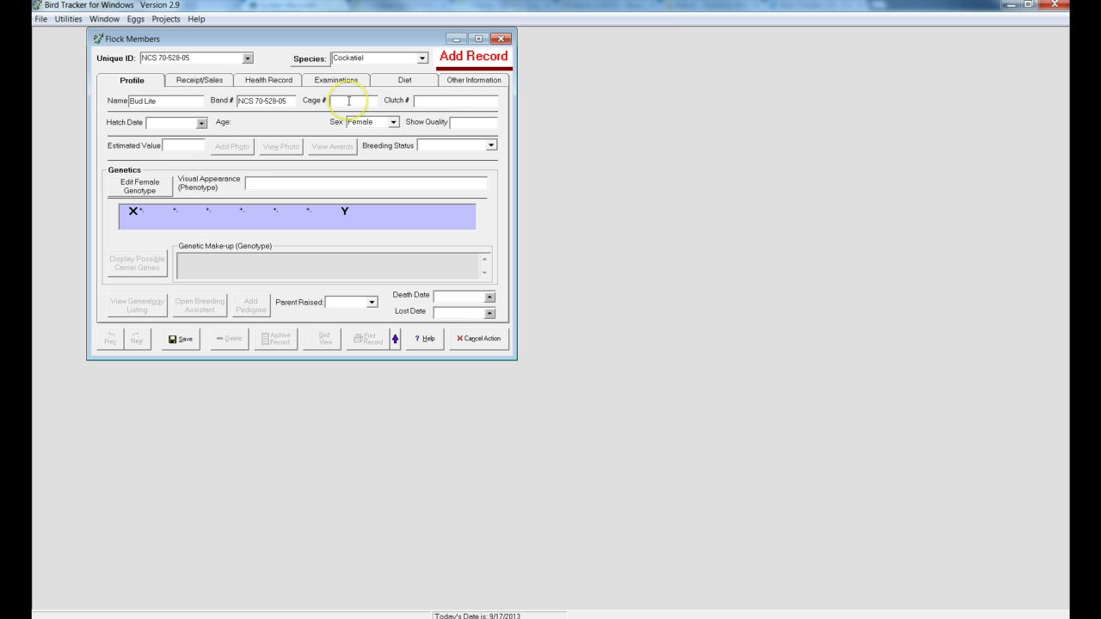
click(174, 122)
key(Tab)
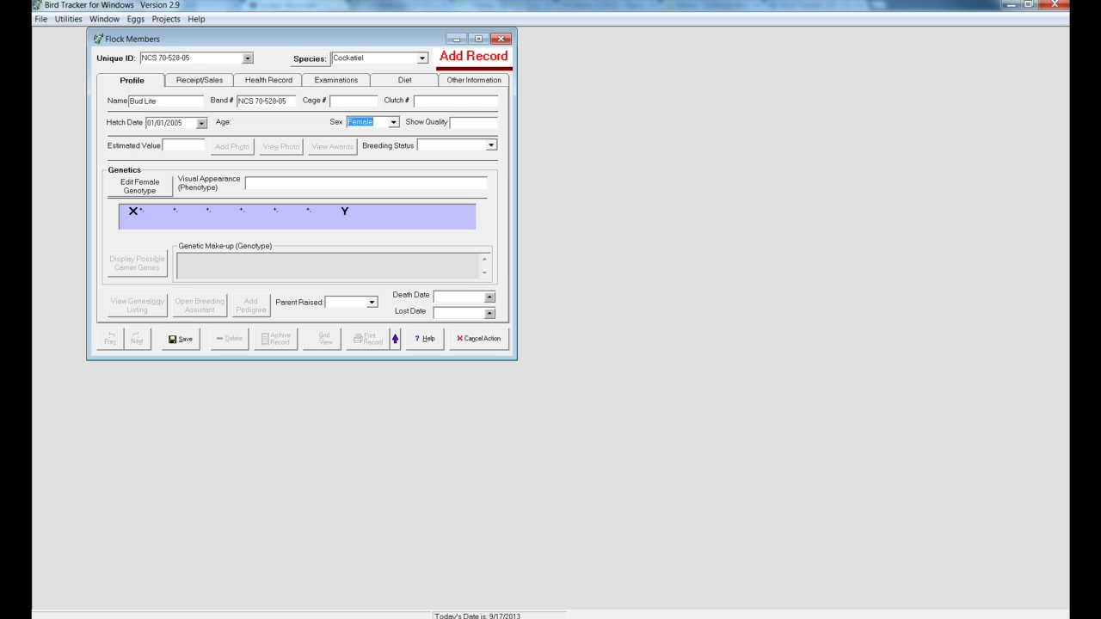
Enter YES for show quality, $200.00 as the estimated value and Excellent as the breeding status.
click(476, 119)
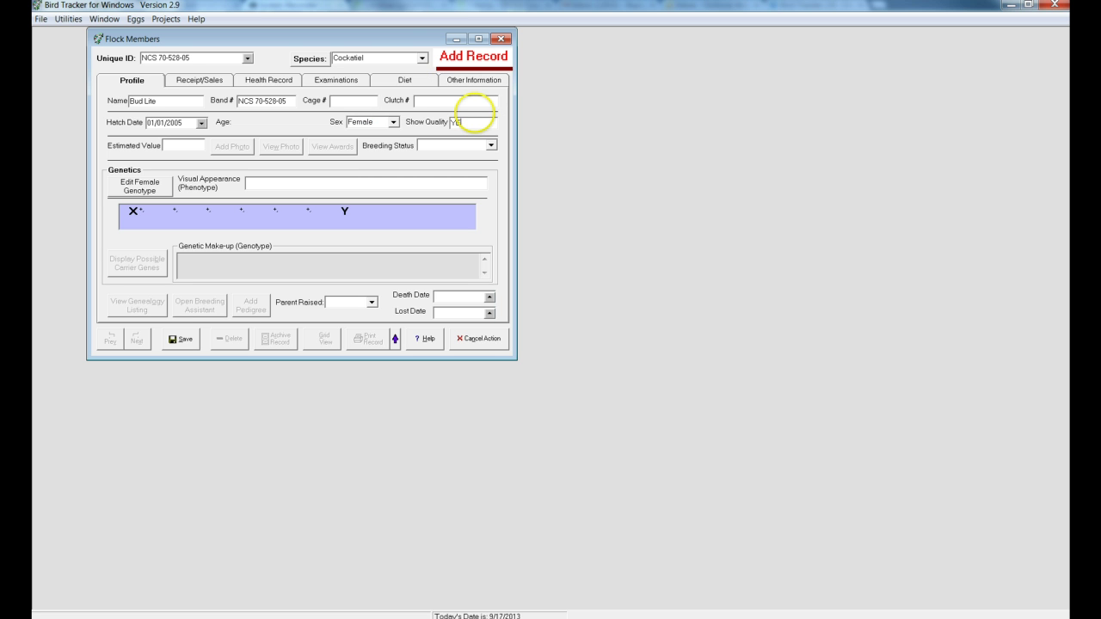
key(Tab)
text(200)
click(490, 146)
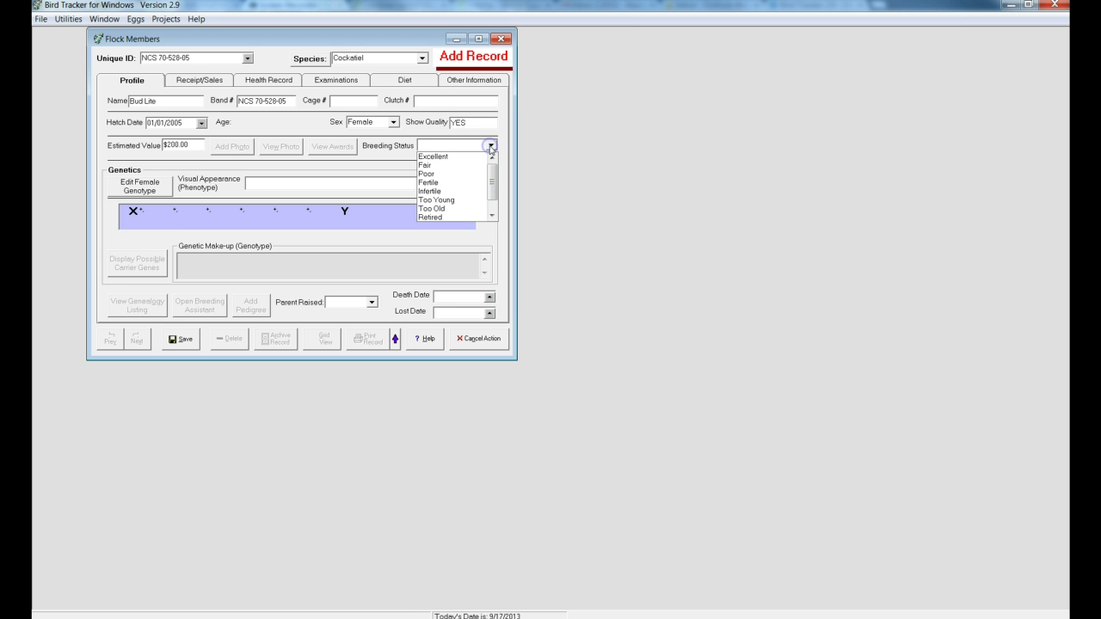
click(455, 160)
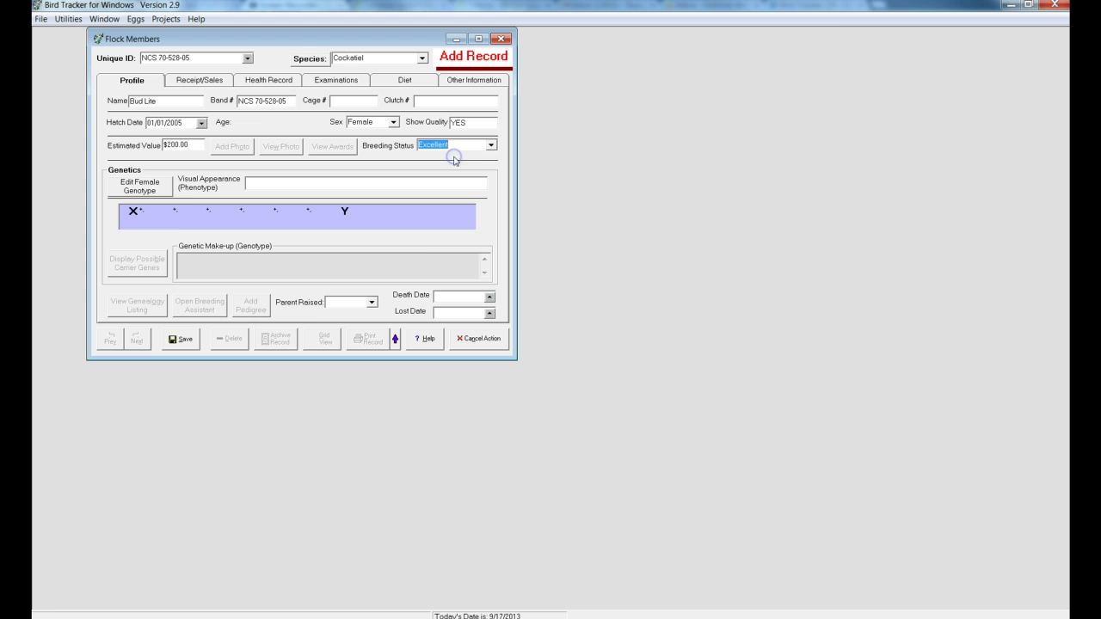
Add the sex-linked Opaline (Pearl) mutation to Bud Lite's female genotype and confirm the genetic traits.
click(137, 188)
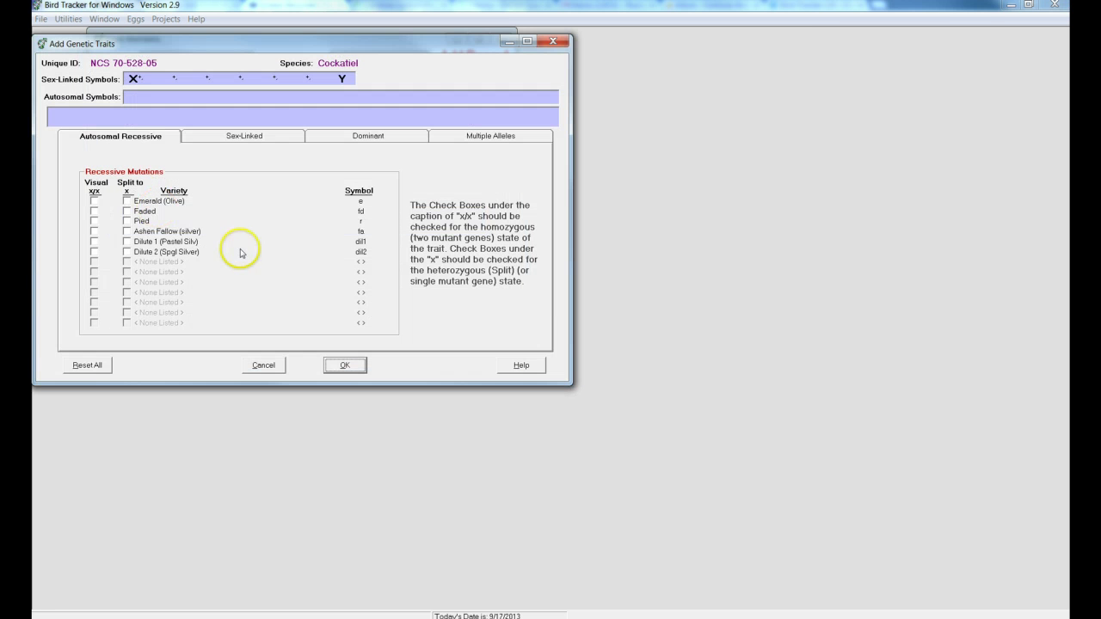
click(198, 139)
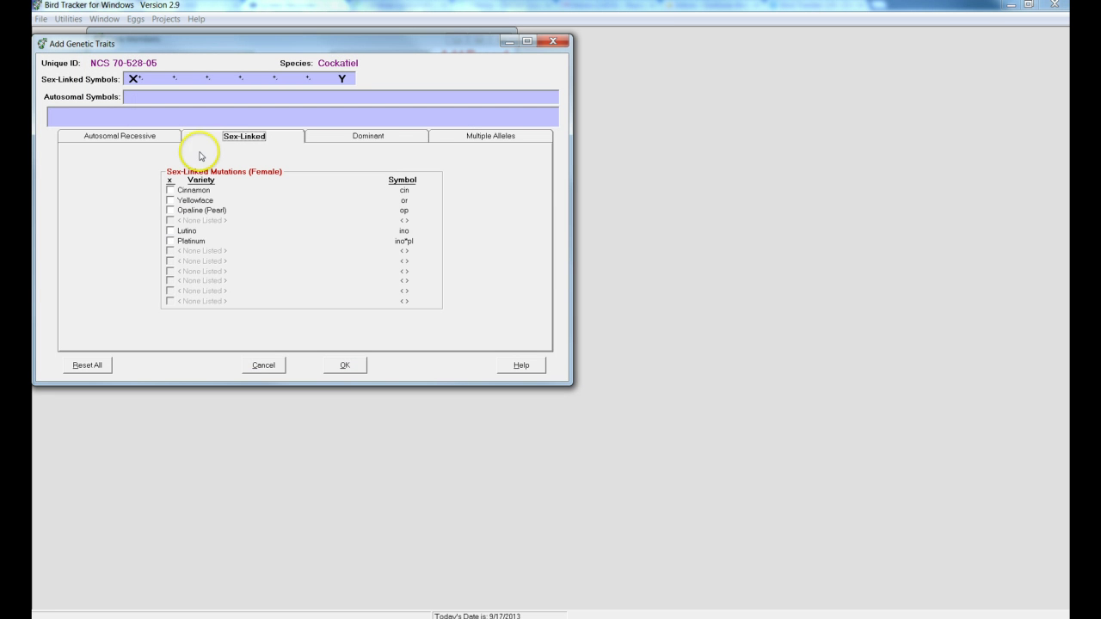
click(181, 190)
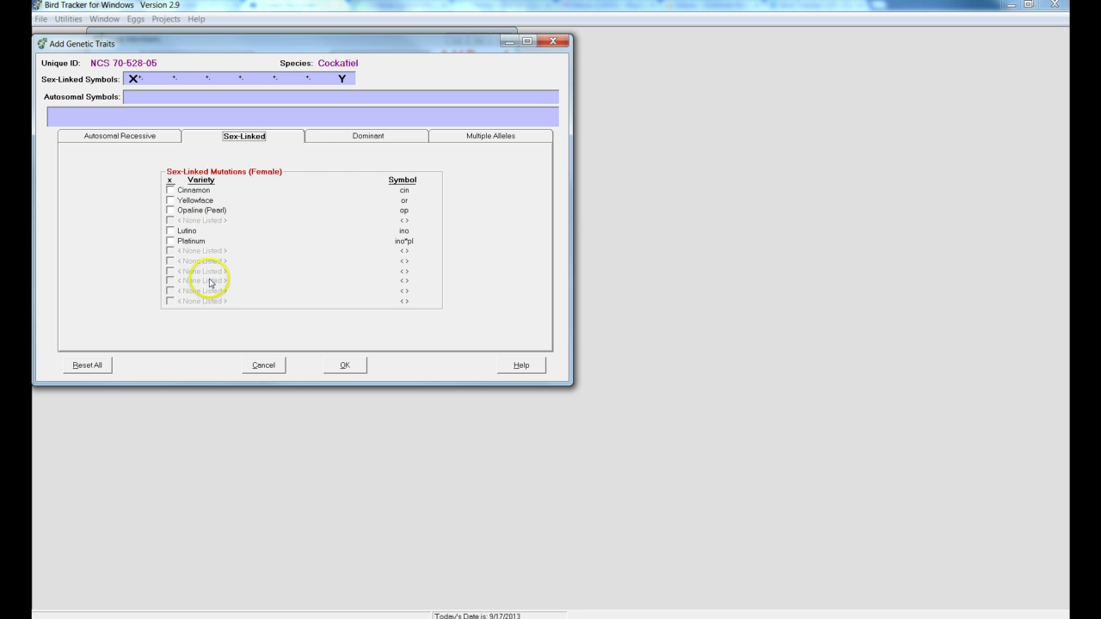
click(170, 211)
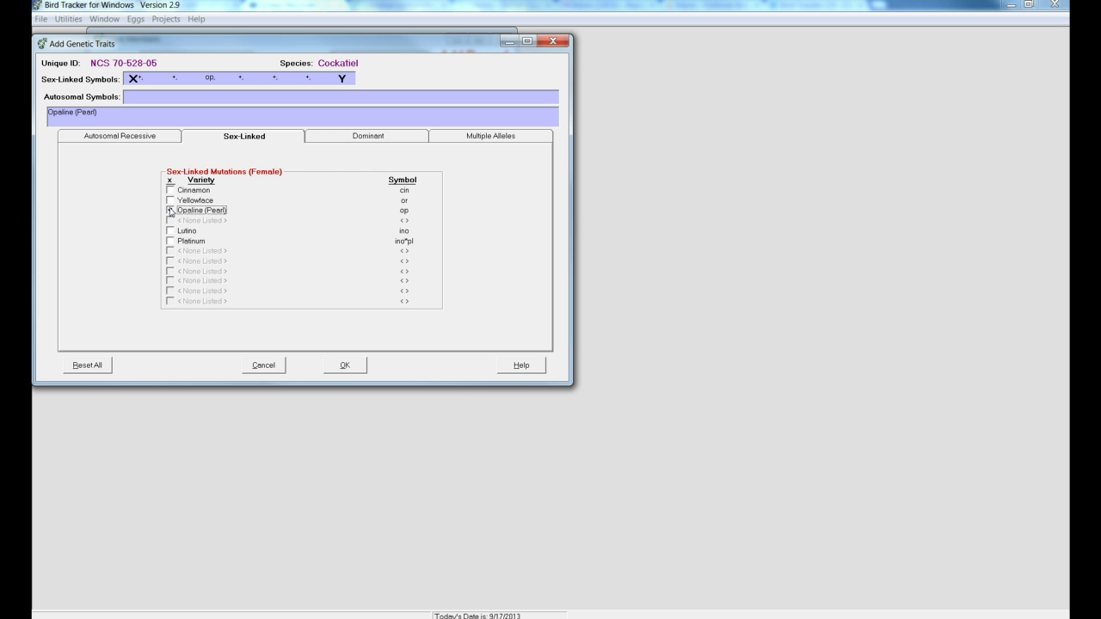
click(347, 364)
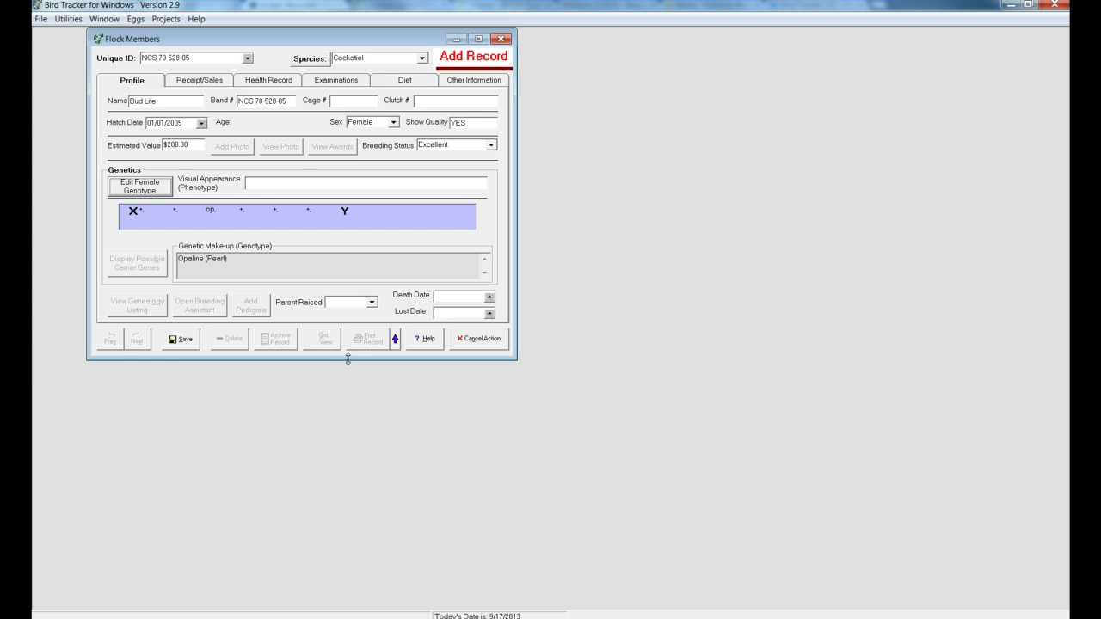
Enter Pearl as Bud Lite's visual appearance (phenotype) and save the new flock record.
click(288, 185)
click(288, 187)
text(Pearl)
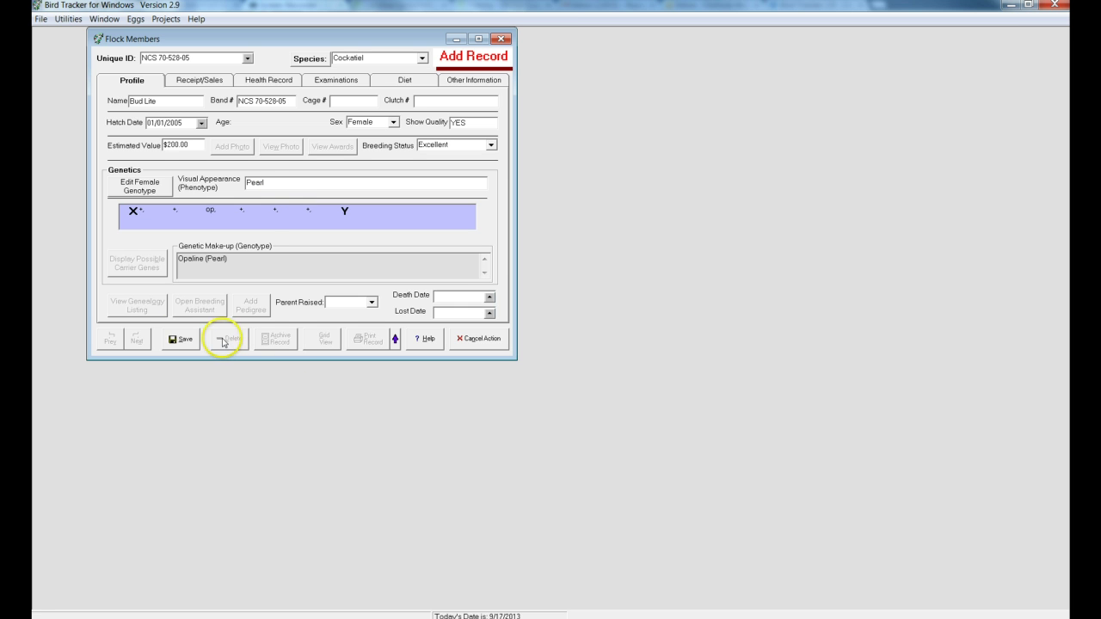
click(176, 339)
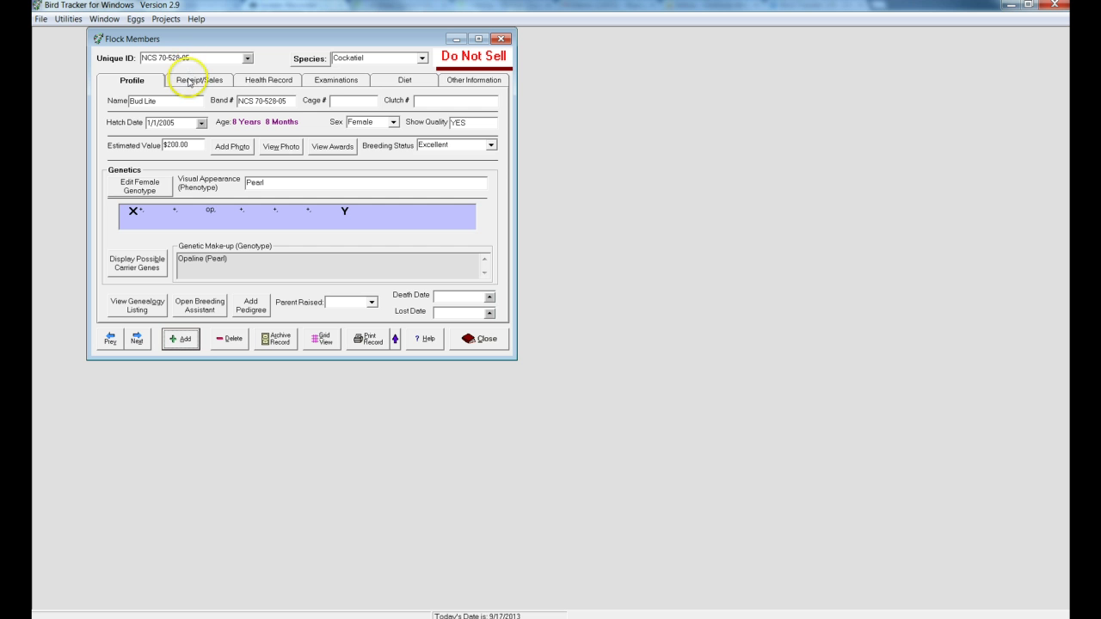
Set Parent Raised to No for Bud Lite, save the record and close the flock records.
click(371, 302)
click(343, 323)
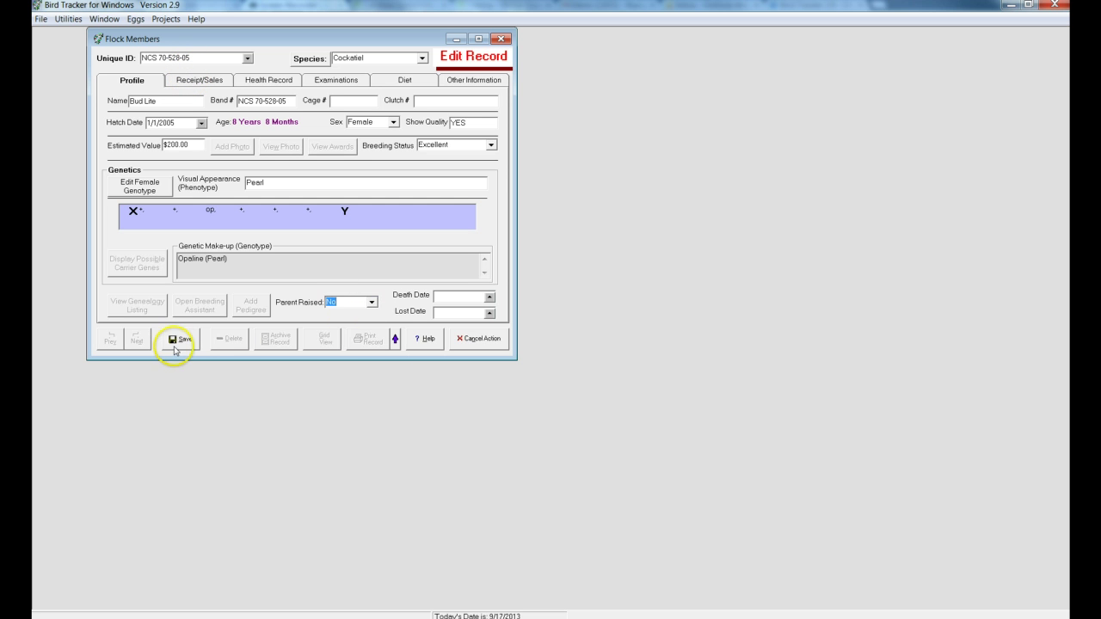
click(179, 338)
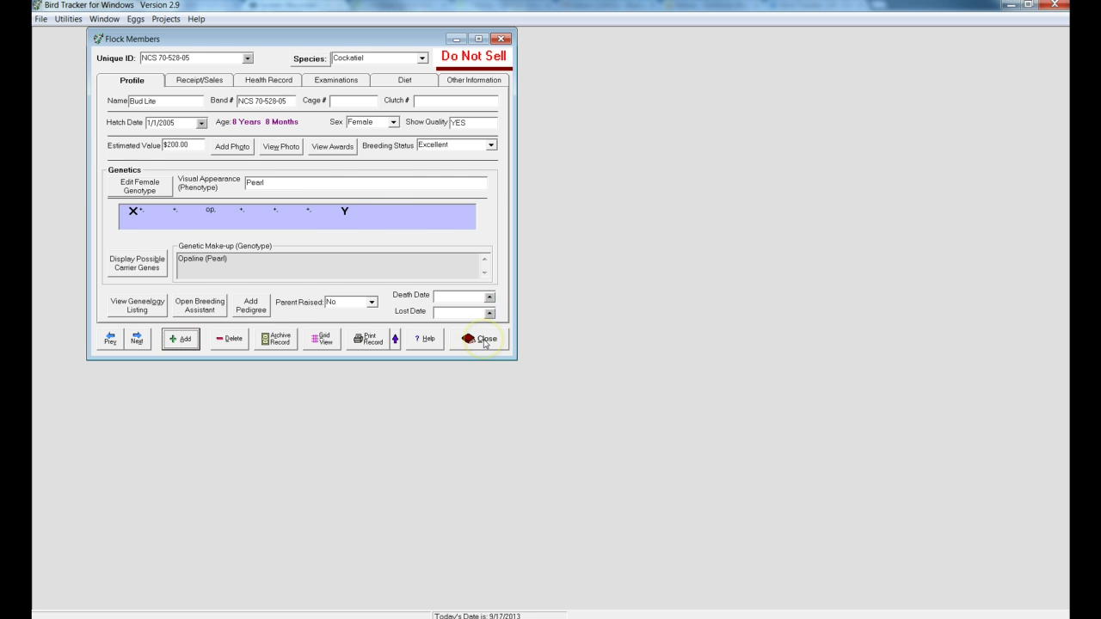
click(484, 341)
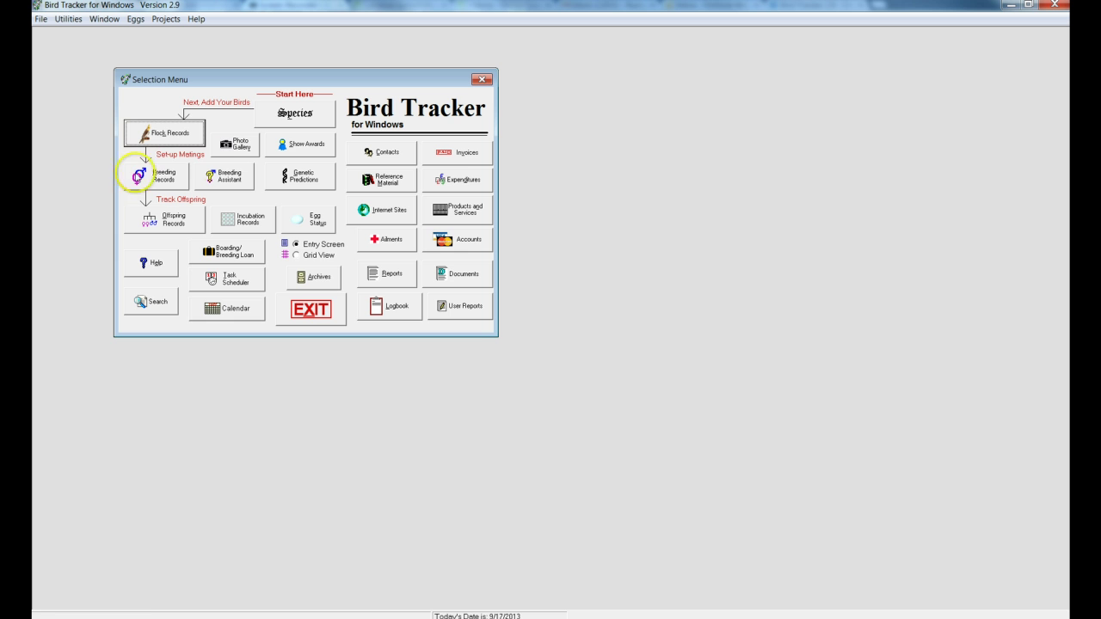
View the blank breeding records form and return to the selection menu.
click(148, 190)
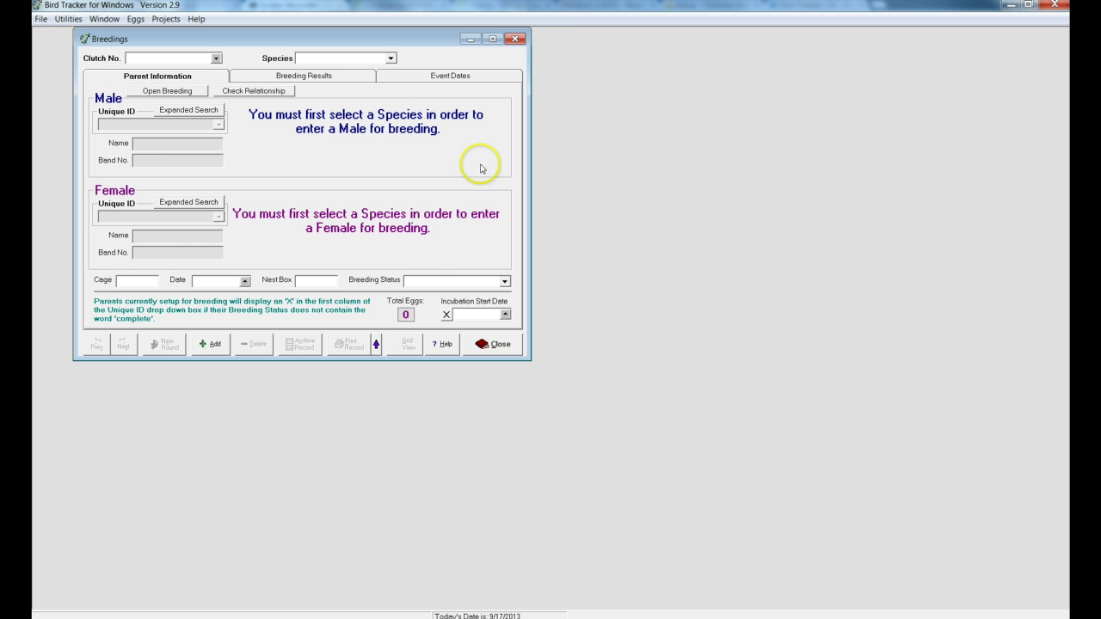
click(515, 38)
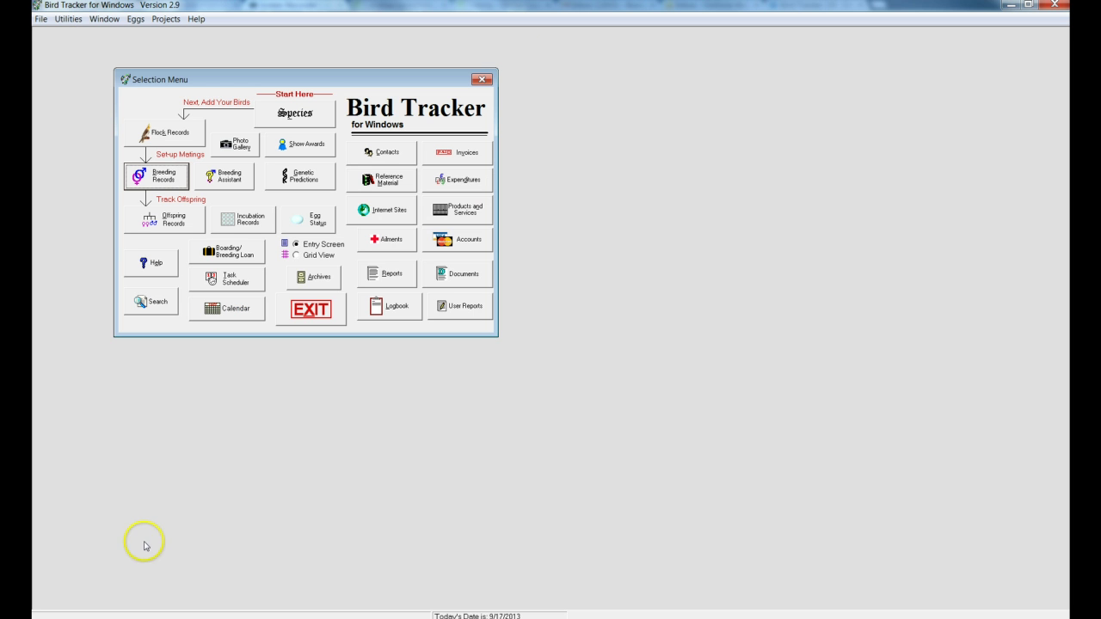